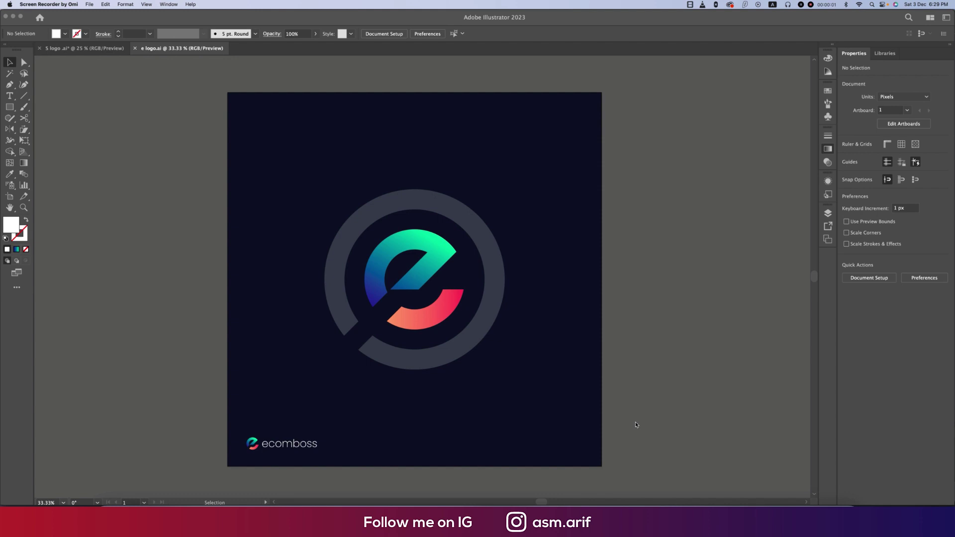
Step: Inspect the translucent ring in the existing logo artwork and pan the view
click(446, 259)
click(500, 264)
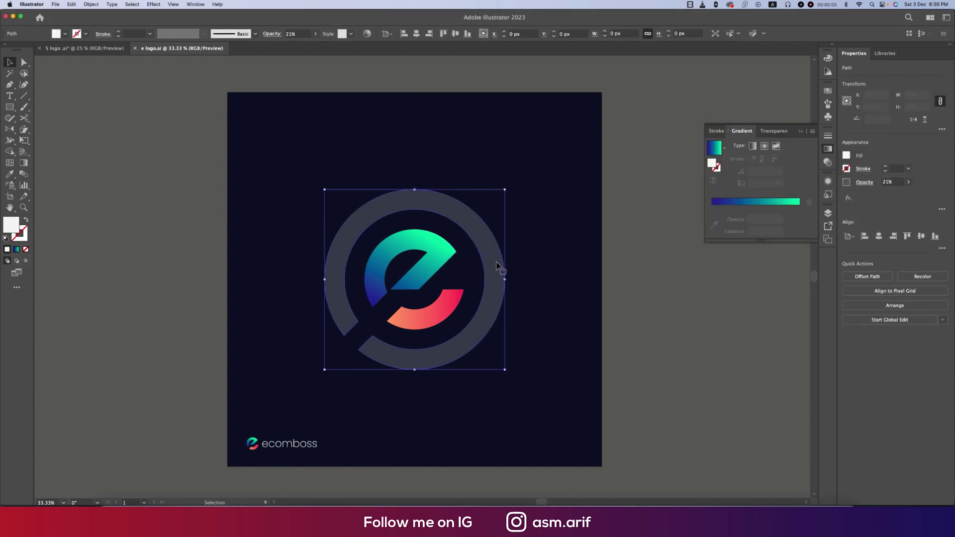
click(668, 348)
drag(668, 348, 624, 342)
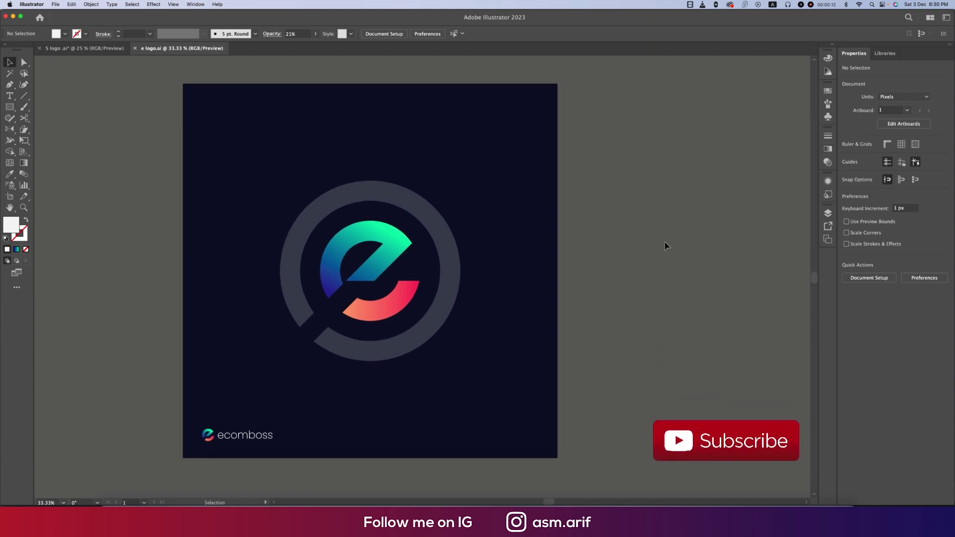
Step: Create a 2000 × 2000 px RGB document and draw a long vertical line
click(55, 4)
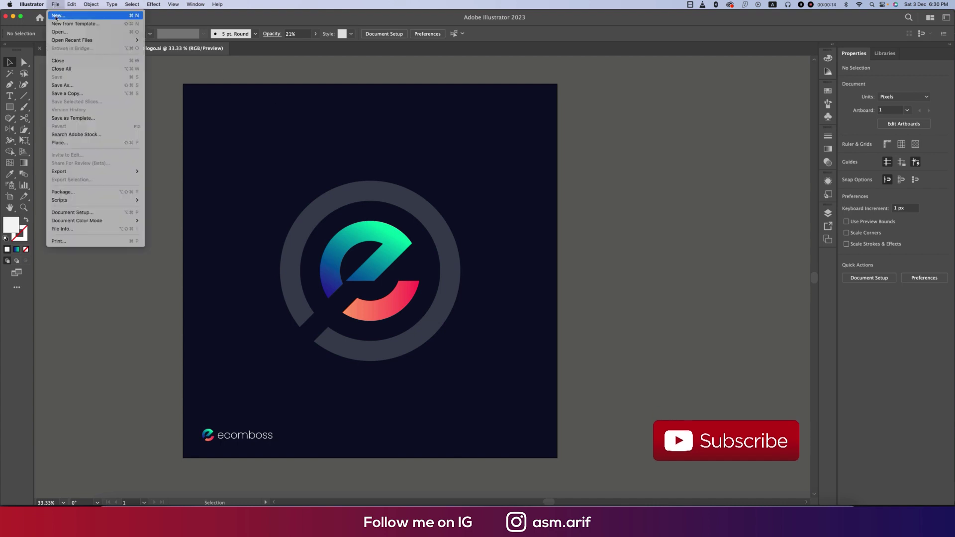
click(57, 16)
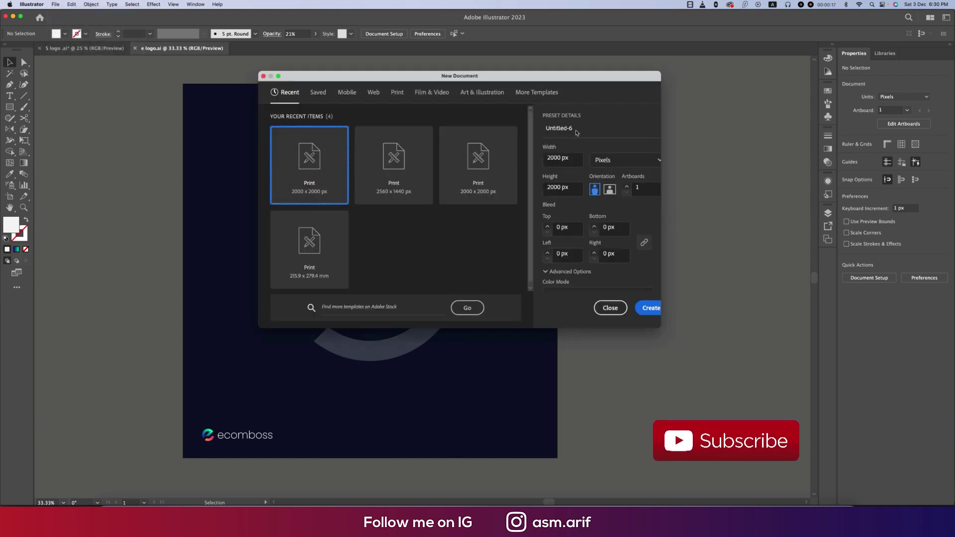
scroll(606, 237, down, 3)
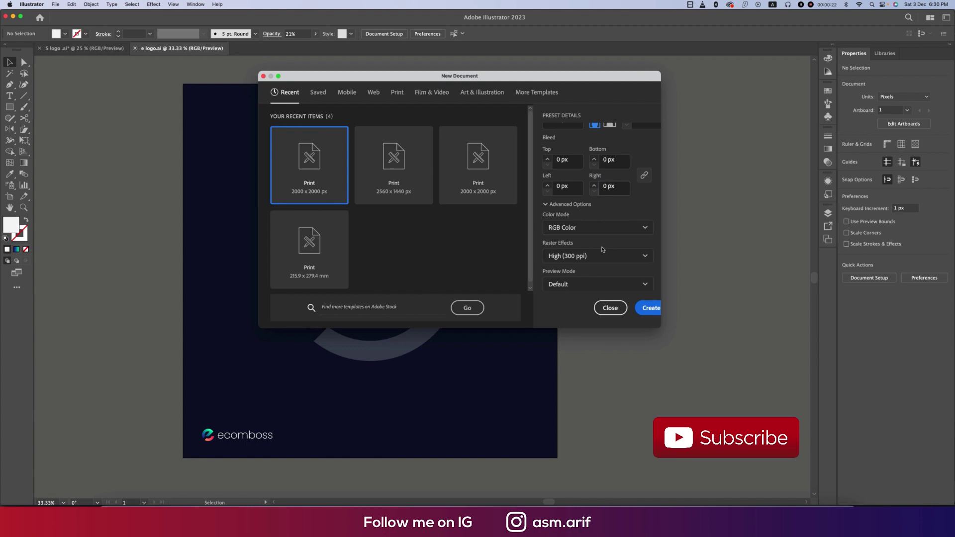
click(587, 229)
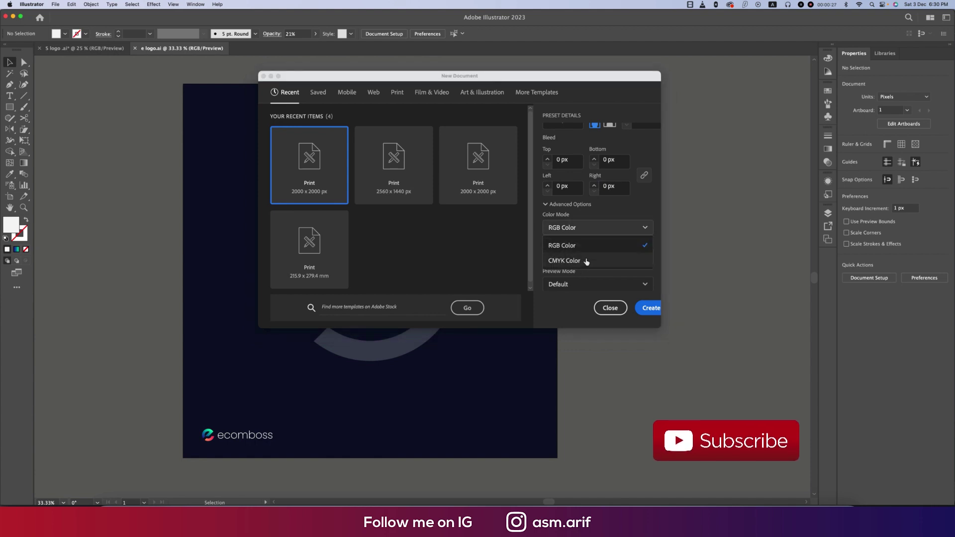
click(587, 245)
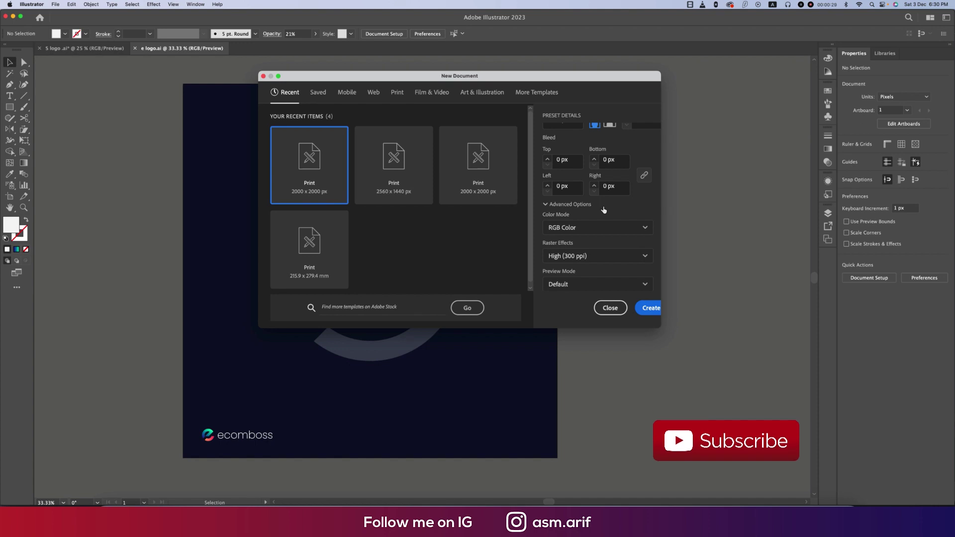
scroll(604, 209, down, 2)
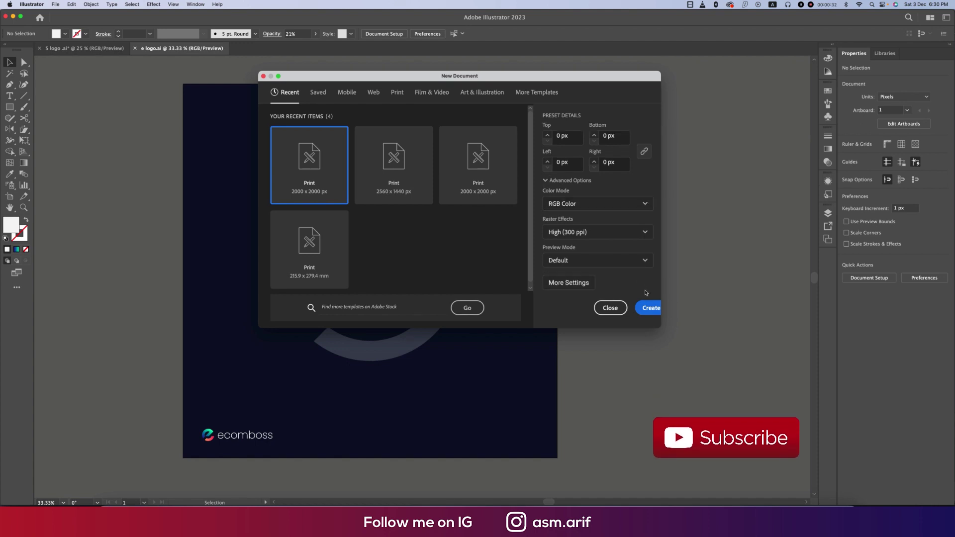
click(647, 308)
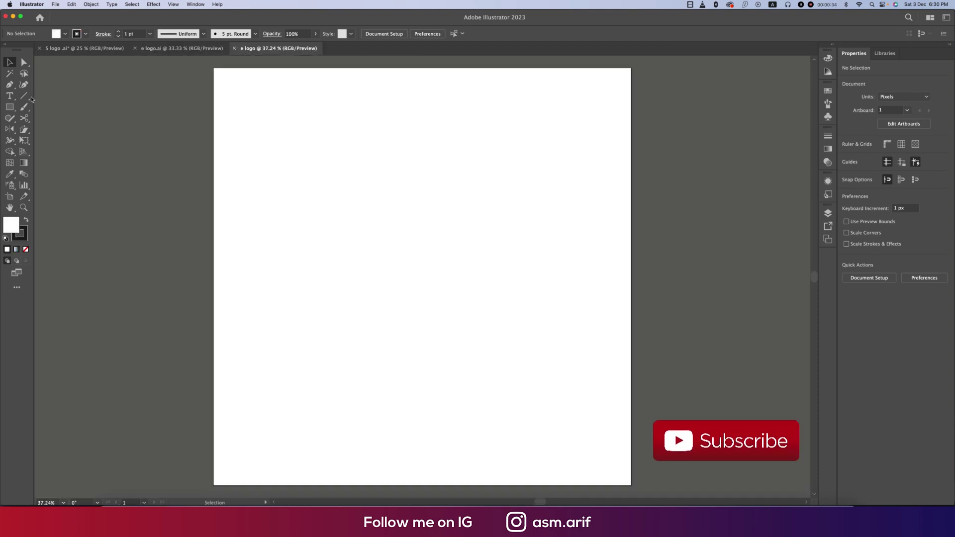
drag(24, 96, 55, 95)
drag(264, 108, 263, 412)
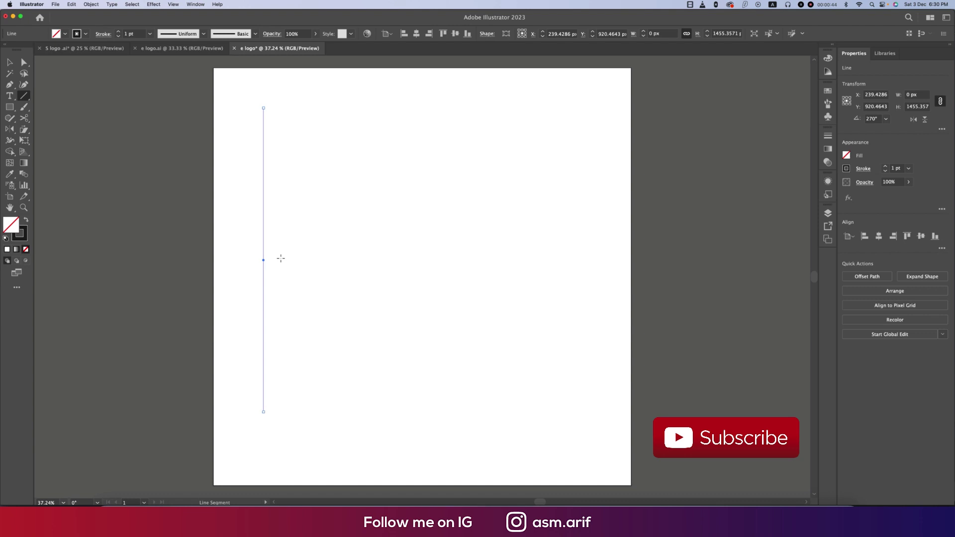
Step: Alt-drag a copy of the line, repeat it with Ctrl+D, then group all the lines
click(10, 62)
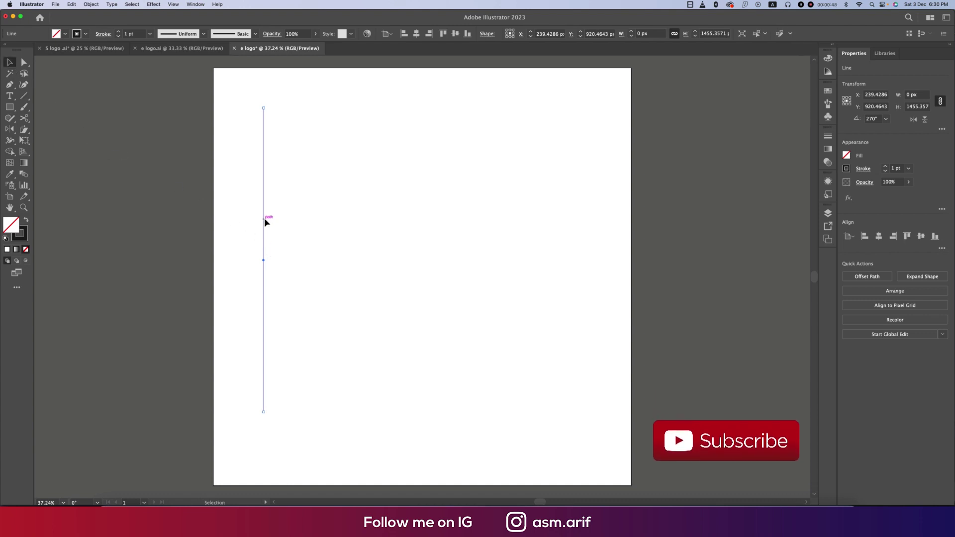
drag(264, 219, 287, 224)
key(super+d)
key(super+d)
key(super+d)
key(super+d)
key(super+d)
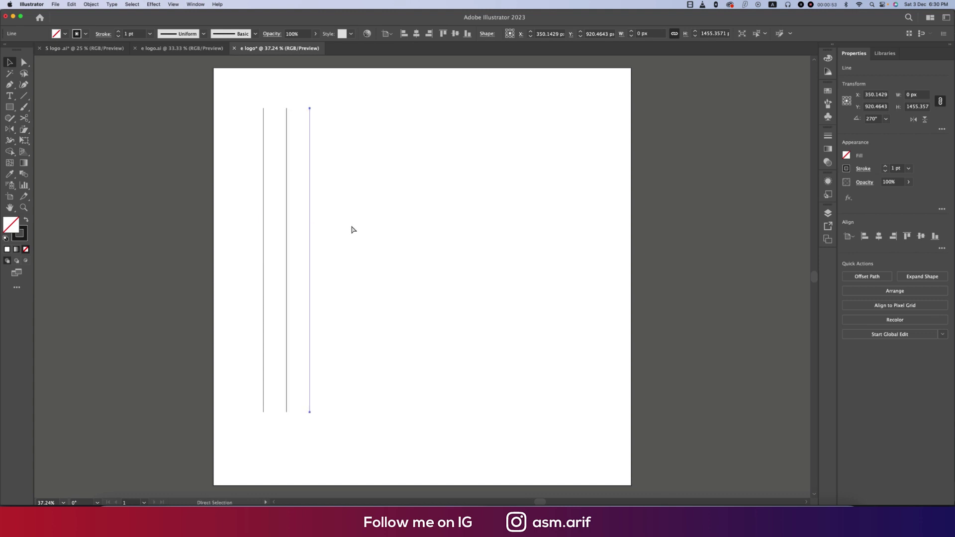
key(super+d)
key(super+d)
key(super+d)
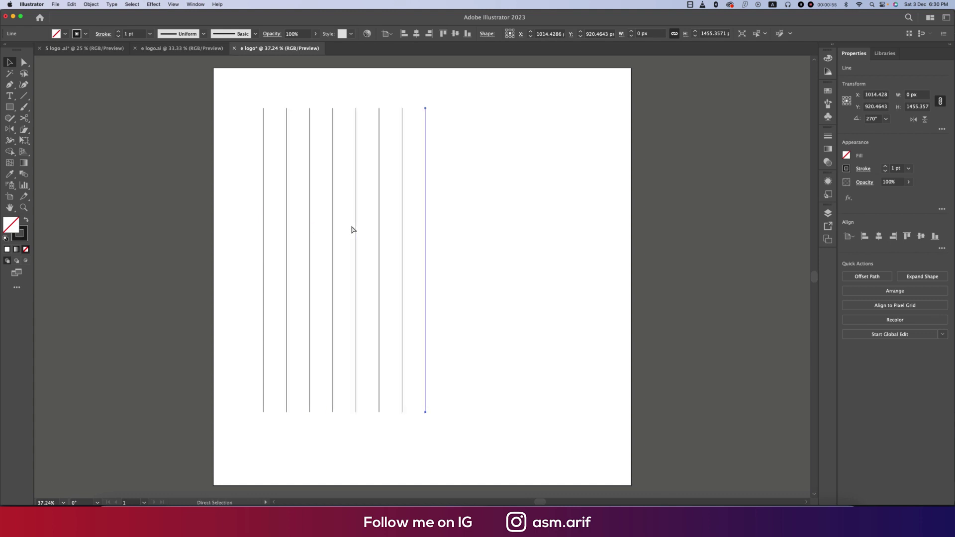
key(super+a)
key(super+g)
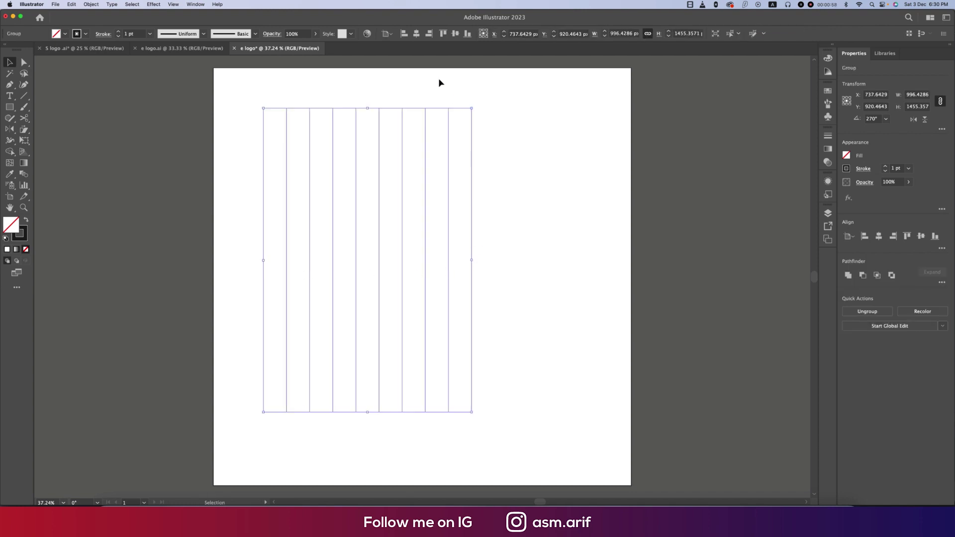
Step: Centre the line group on the artboard horizontally and vertically, then try rotating it
click(456, 33)
click(416, 33)
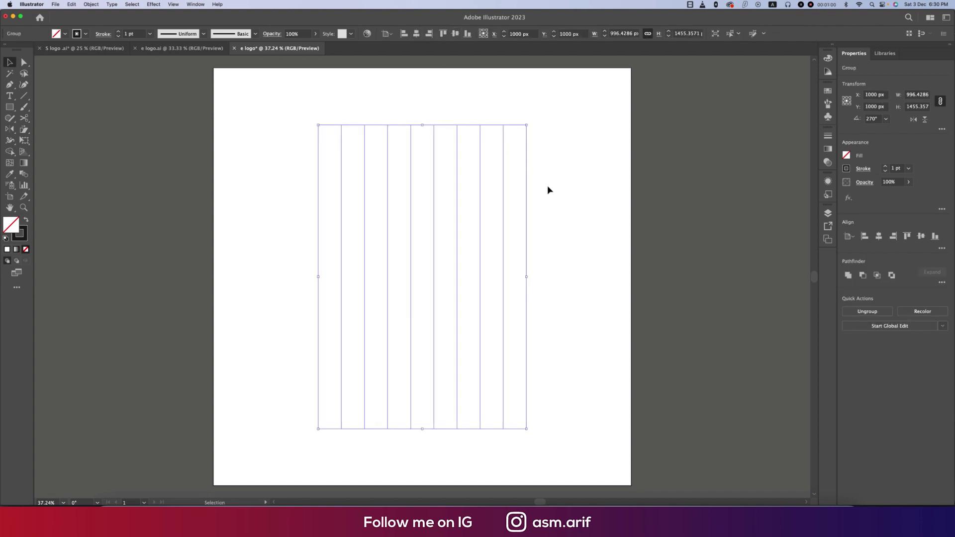
key(a)
key(v)
drag(530, 122, 588, 303)
Step: Rotate the line group with a preset angle to form the horizontal grid lines
click(886, 119)
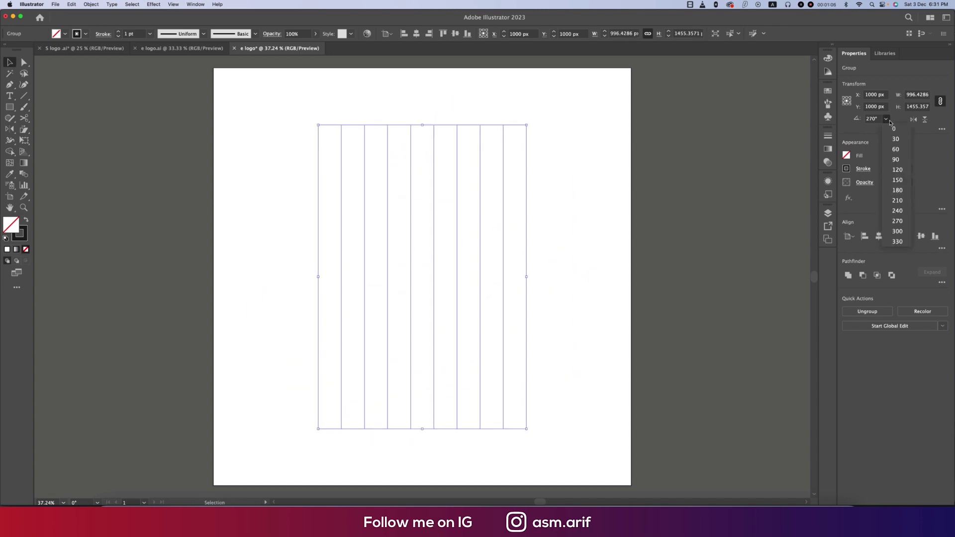
click(898, 190)
click(291, 145)
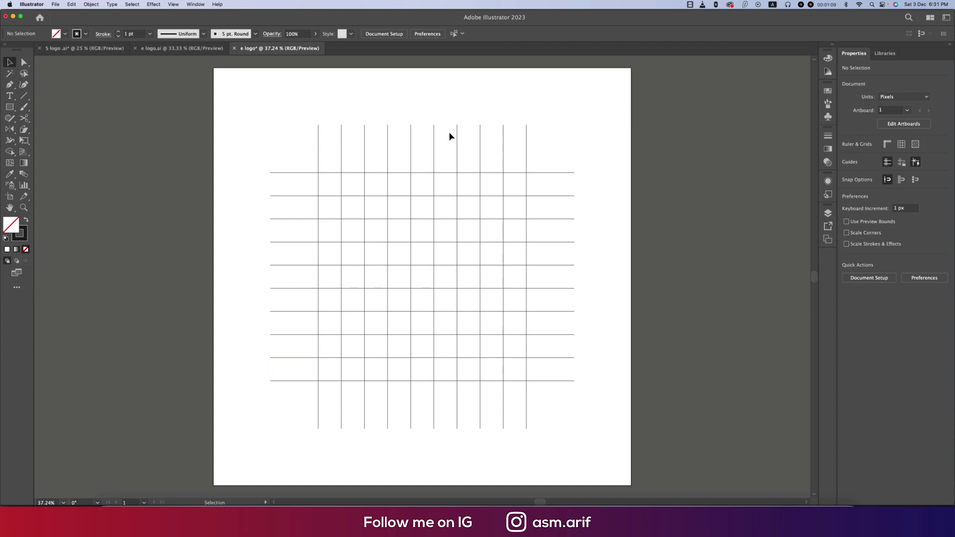
drag(437, 134, 437, 134)
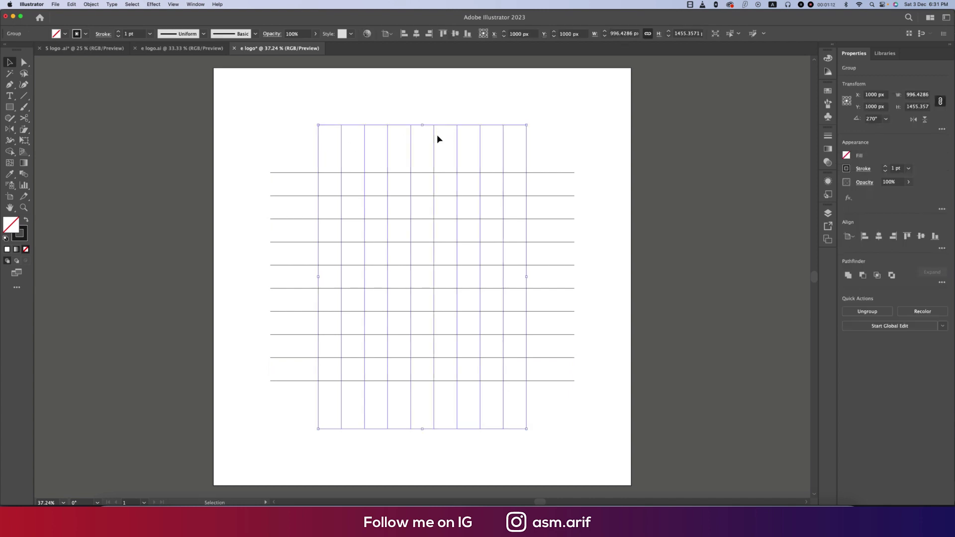
drag(571, 154, 565, 405)
click(587, 299)
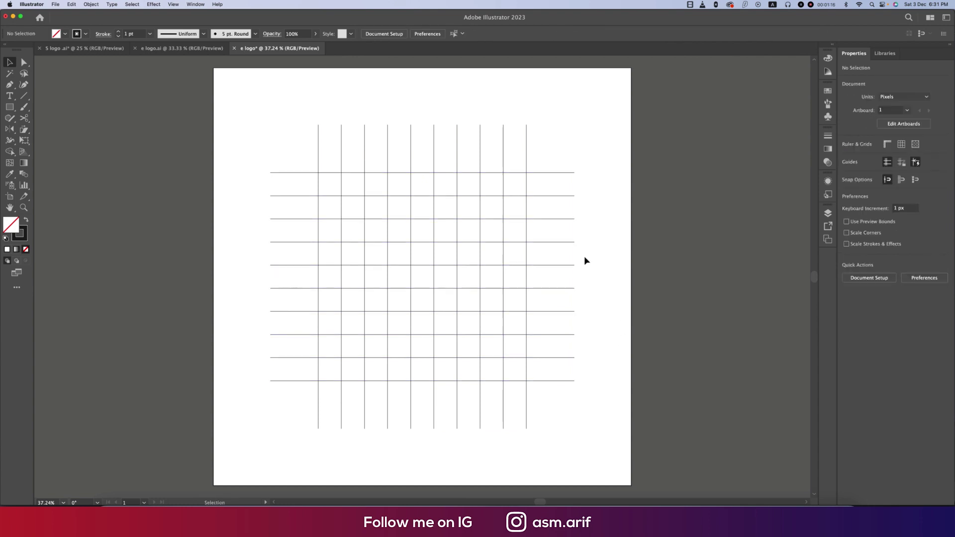
Step: Rotate two middle vertical lines to 45° and stretch them across the grid
click(435, 131)
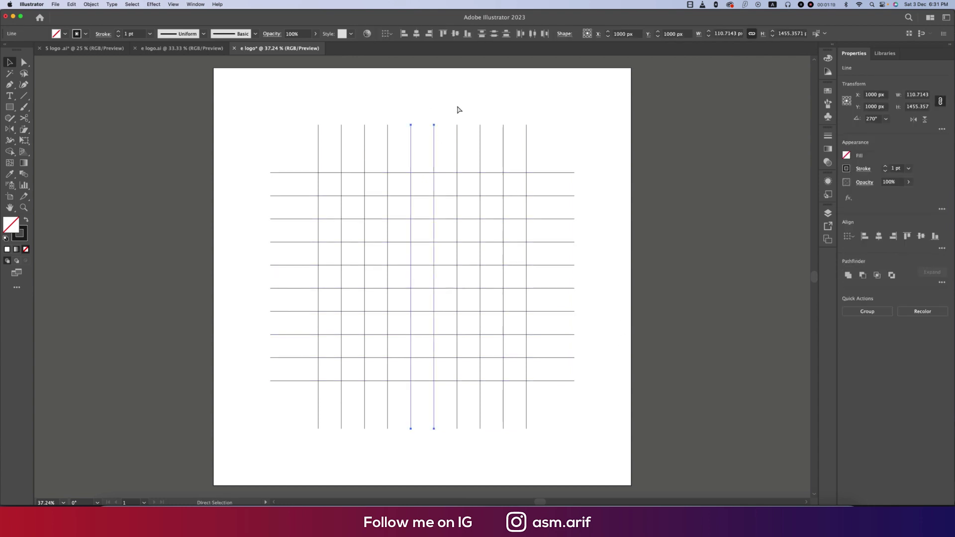
click(886, 120)
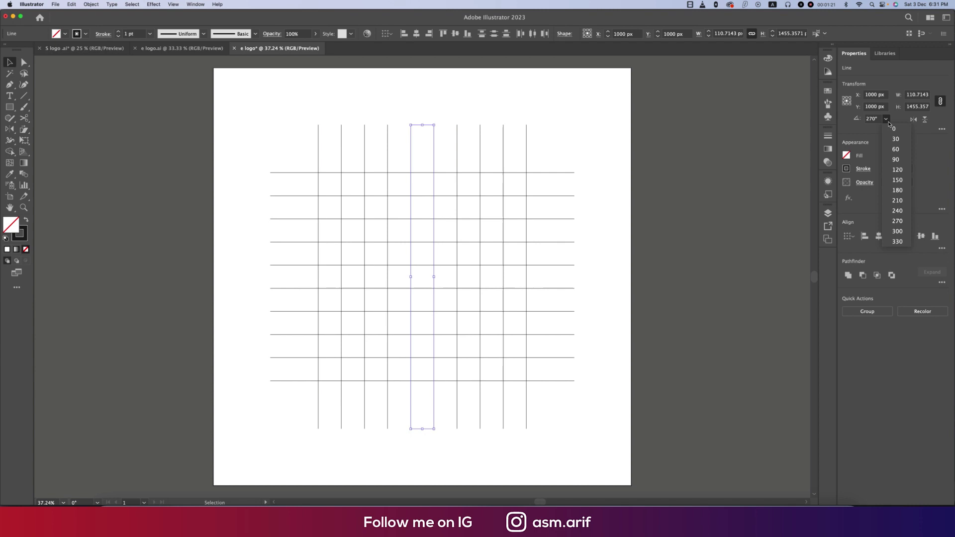
click(871, 119)
text(45)
key(Return)
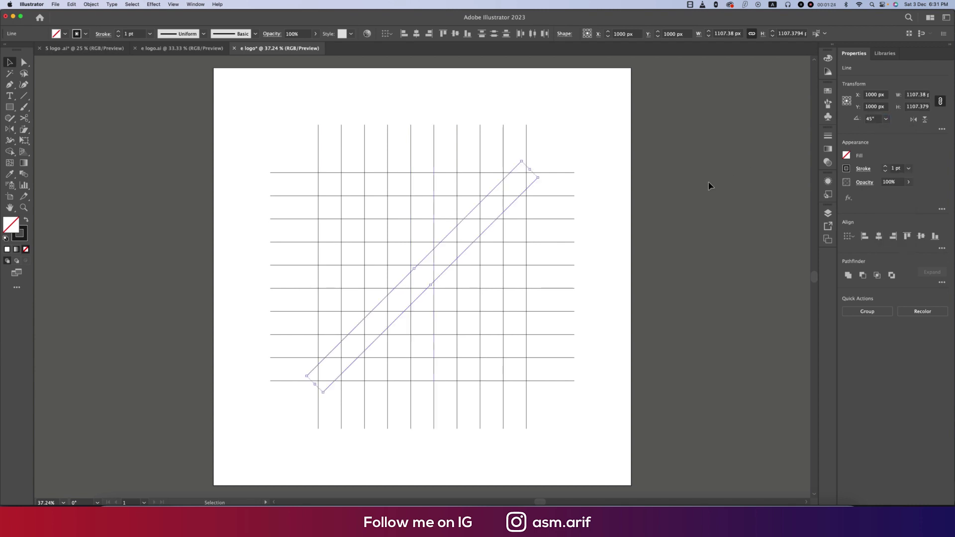
drag(530, 171, 576, 125)
drag(315, 384, 264, 439)
click(602, 413)
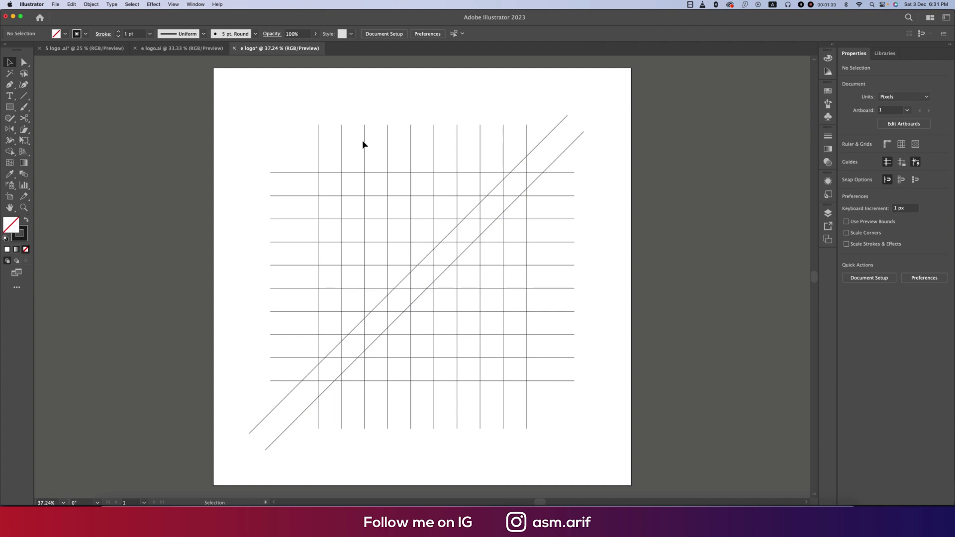
drag(381, 125, 402, 139)
key(Delete)
click(454, 139)
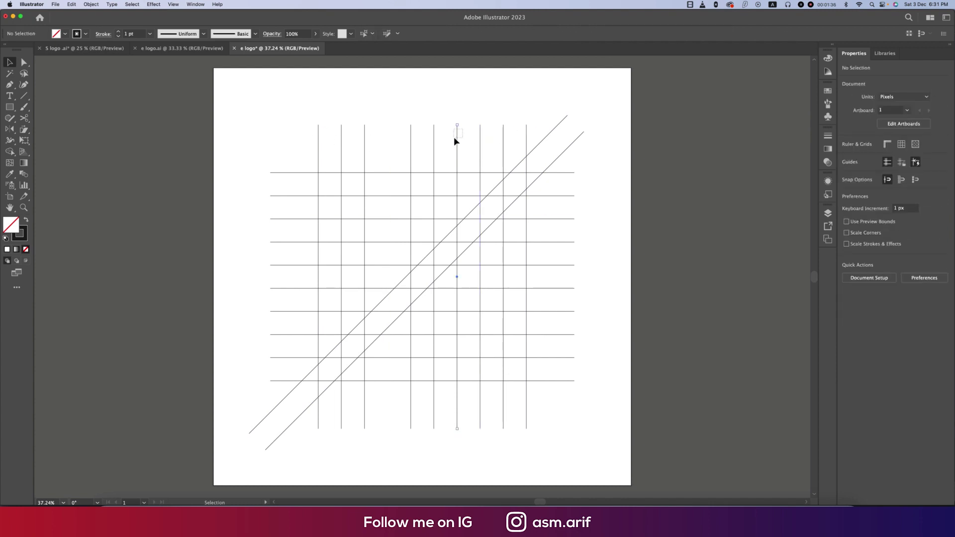
key(Delete)
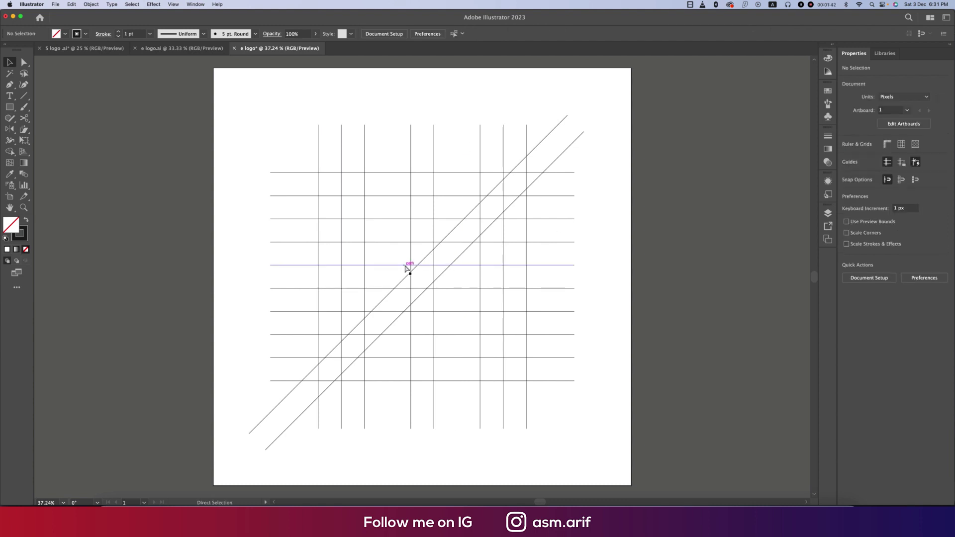
key(super+z)
key(super+z)
click(596, 256)
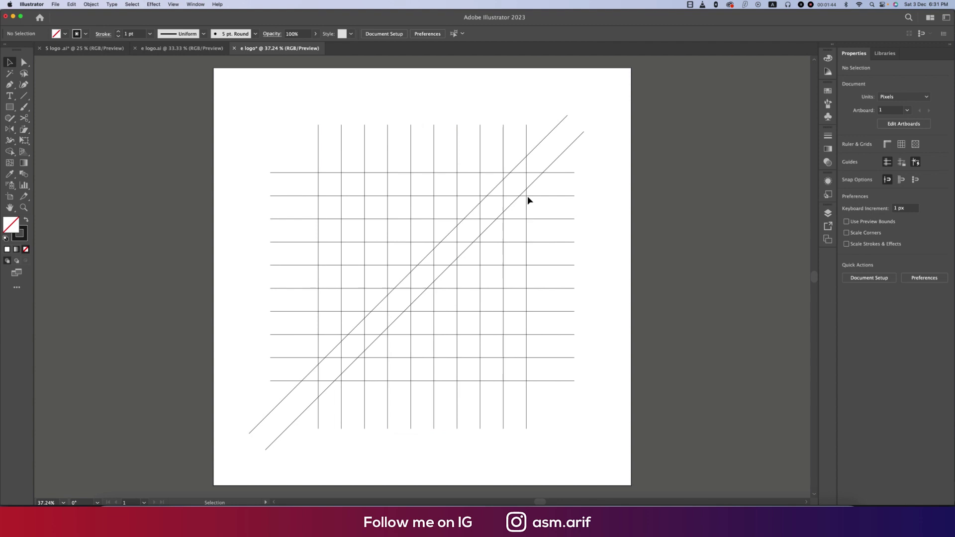
drag(17, 109, 82, 132)
drag(423, 275, 459, 312)
Step: Centre the circle horizontally and check the artwork in Outline view
click(418, 37)
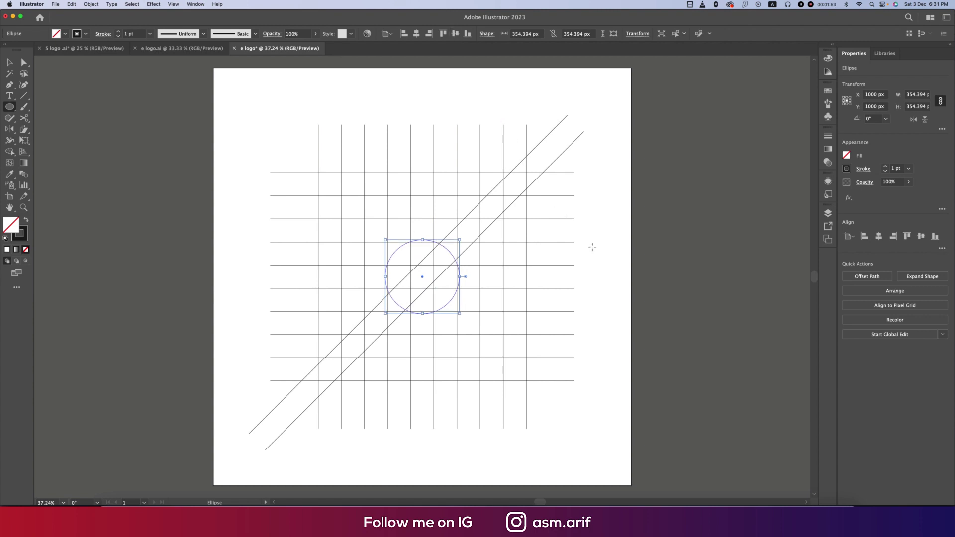
scroll(458, 277, up, 2)
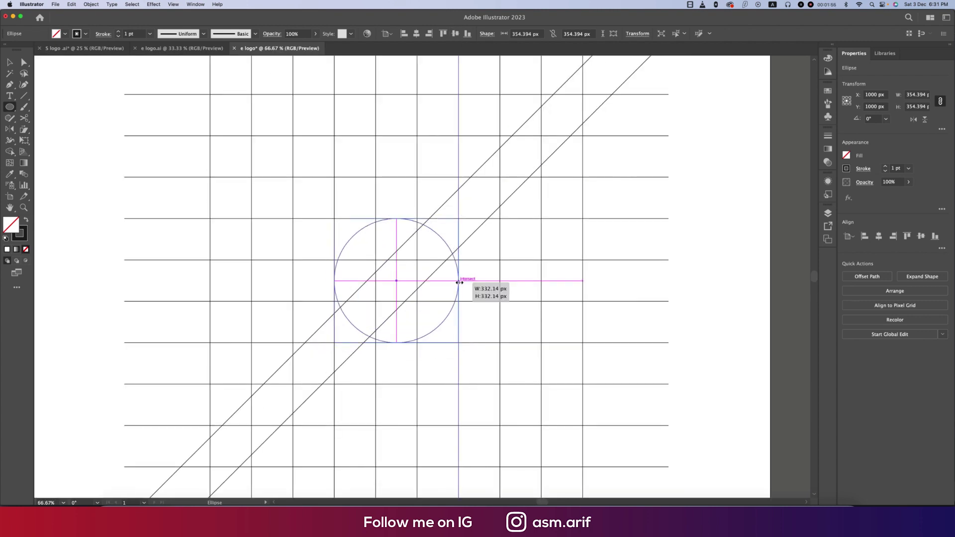
scroll(428, 249, right, 10)
scroll(267, 222, left, 13)
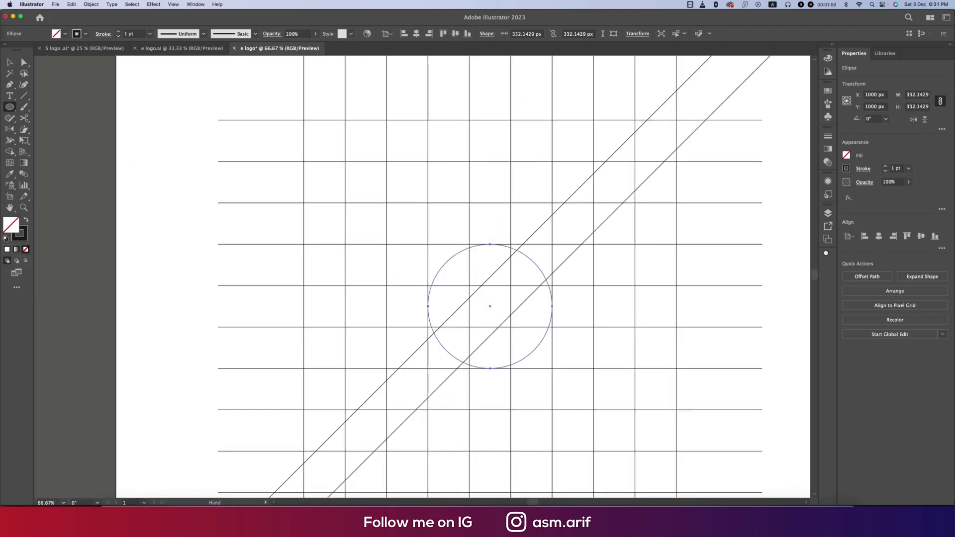
scroll(550, 252, up, 6)
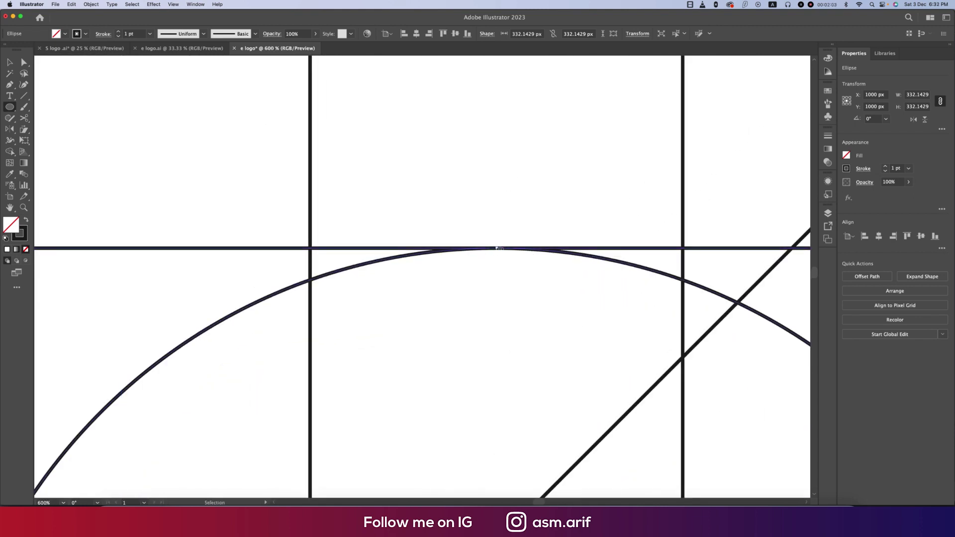
key(super+y)
key(v)
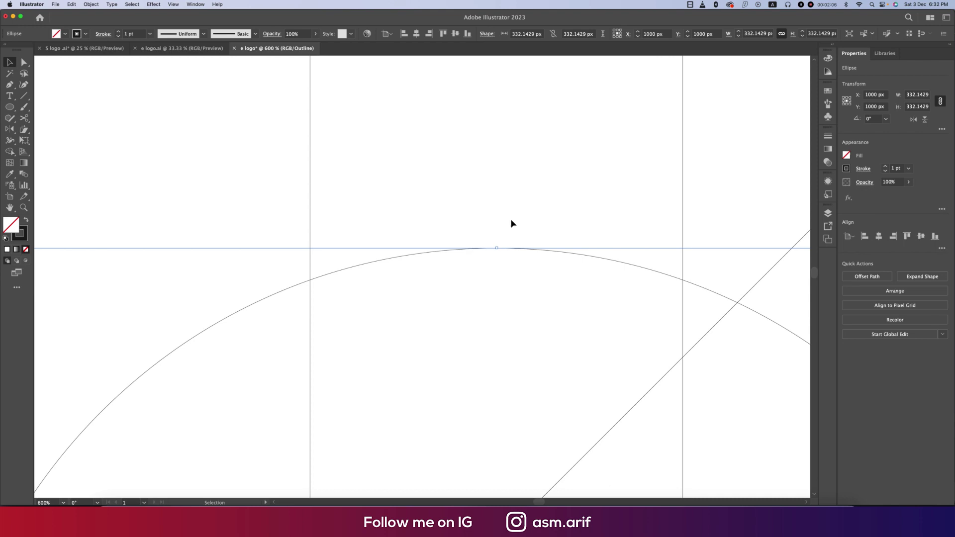
click(511, 219)
scroll(490, 253, up, 3)
scroll(491, 253, down, 10)
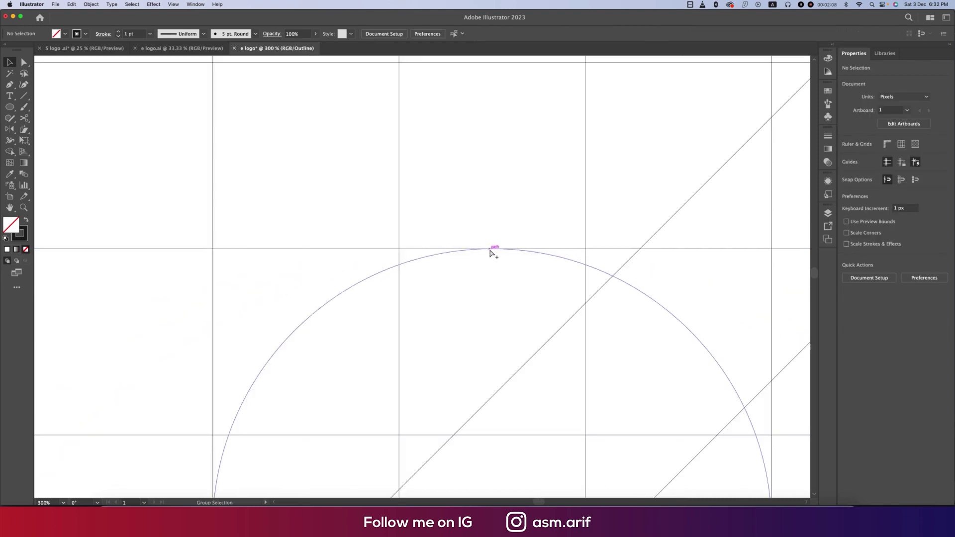
key(super+y)
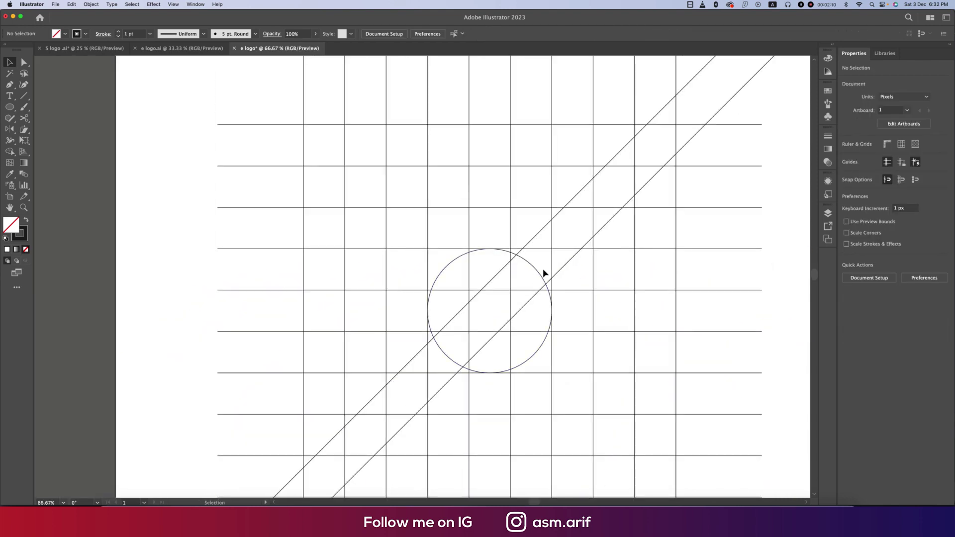
Step: Scale a larger concentric copy of the small centre circle from its centre
click(540, 274)
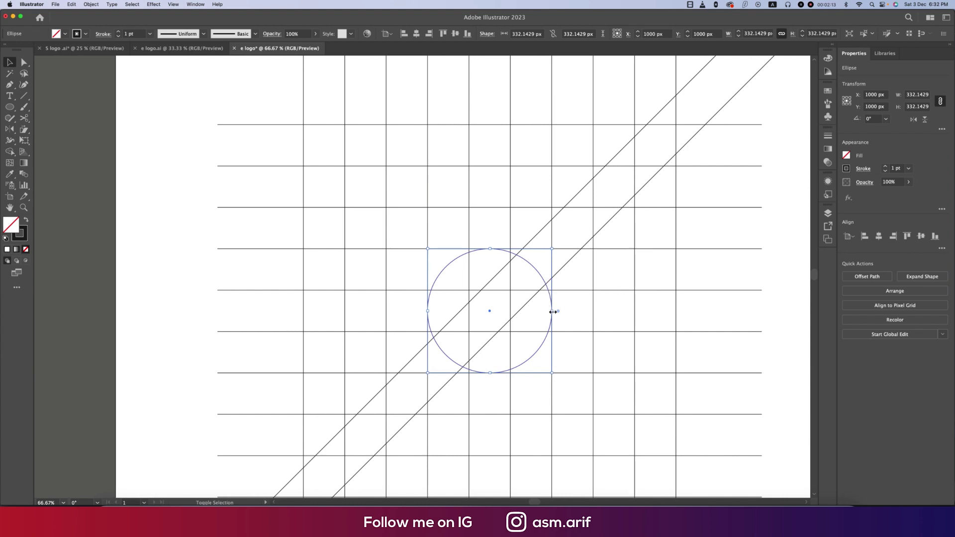
drag(553, 312, 674, 313)
click(714, 310)
key(super+minus)
key(super+minus)
key(super+plus)
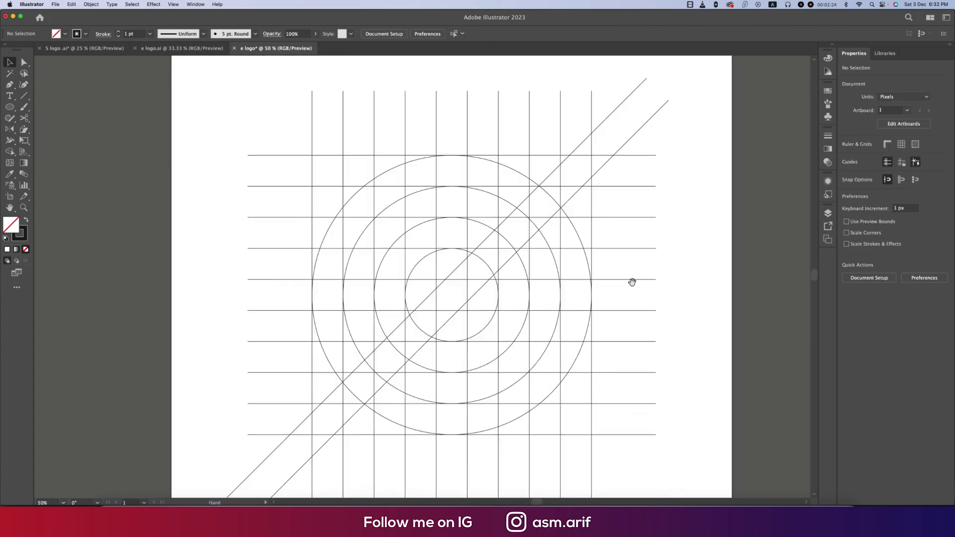
Step: Delete two inner vertical grid lines
drag(410, 95, 413, 95)
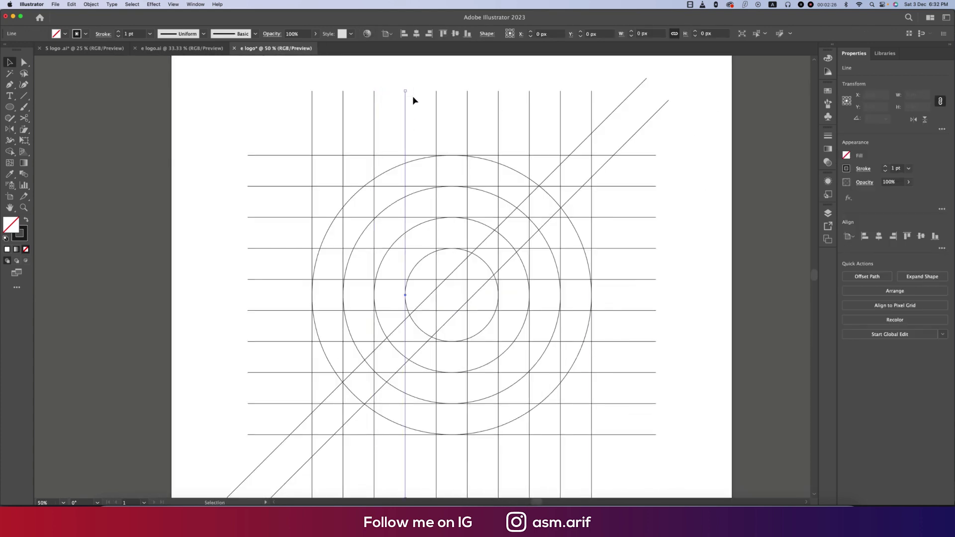
key(Delete)
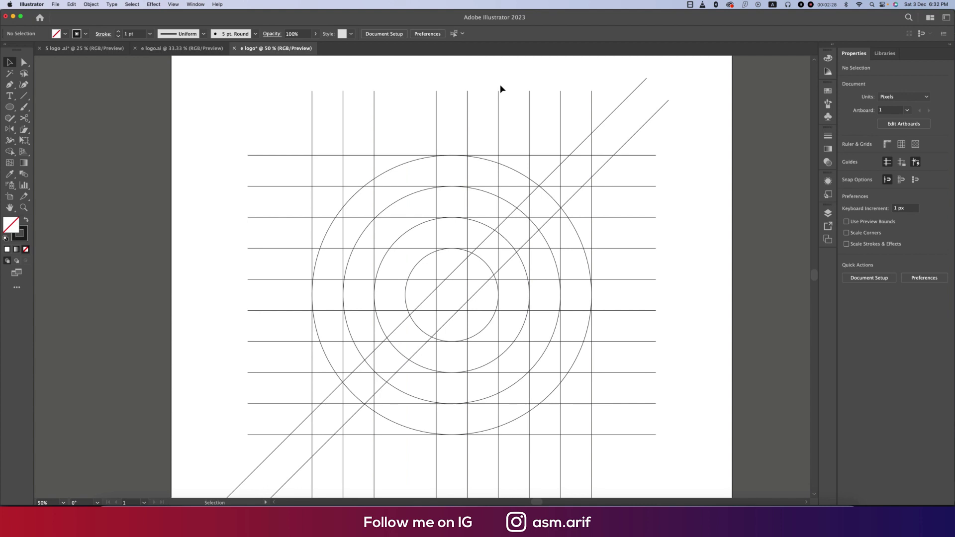
drag(501, 88, 507, 109)
key(Delete)
key(super+minus)
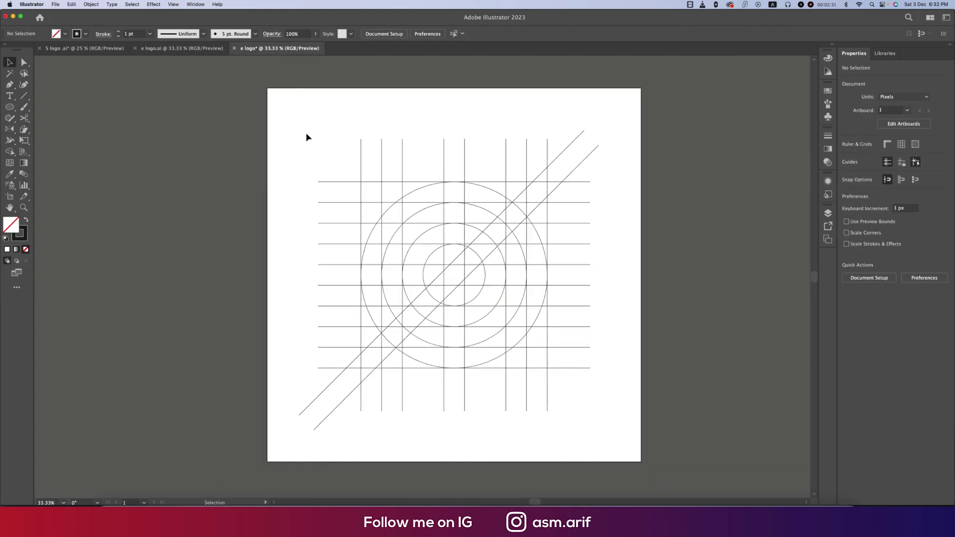
Step: Select all construction paths and use Shape Builder to merge the centre regions into black-filled 'e' shapes
drag(307, 137, 612, 418)
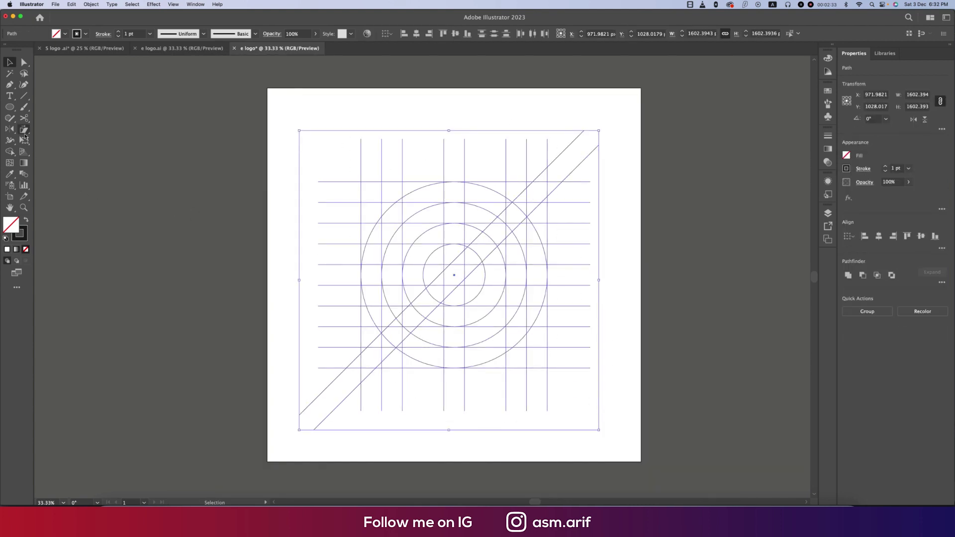
click(10, 152)
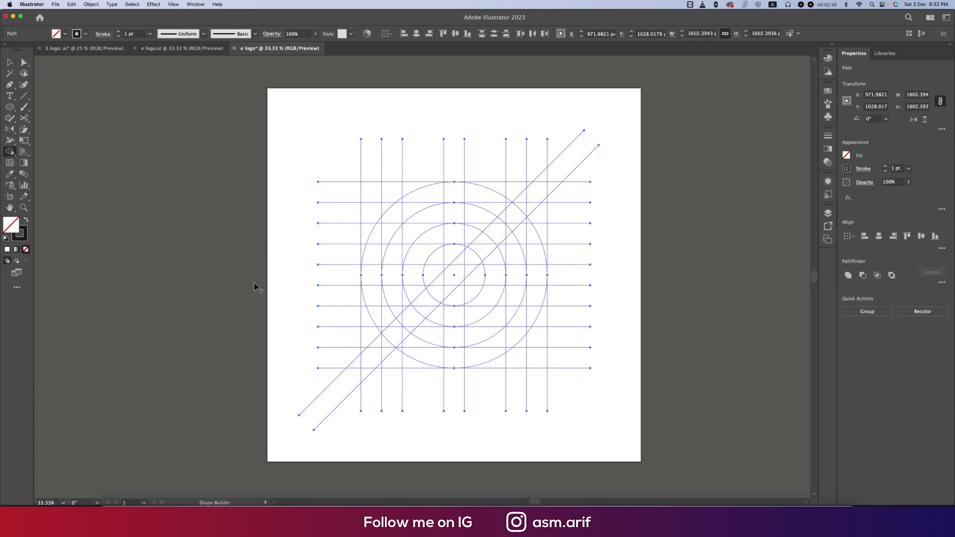
click(26, 221)
key(super+equal)
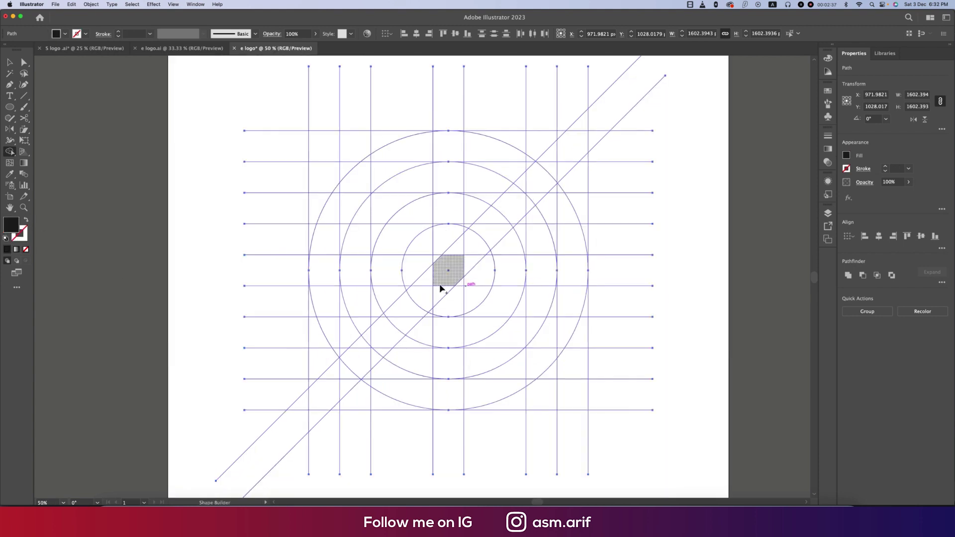
mouse_move(420, 279)
mouse_down()
mouse_move(453, 275)
mouse_move(490, 213)
mouse_move(476, 230)
mouse_up()
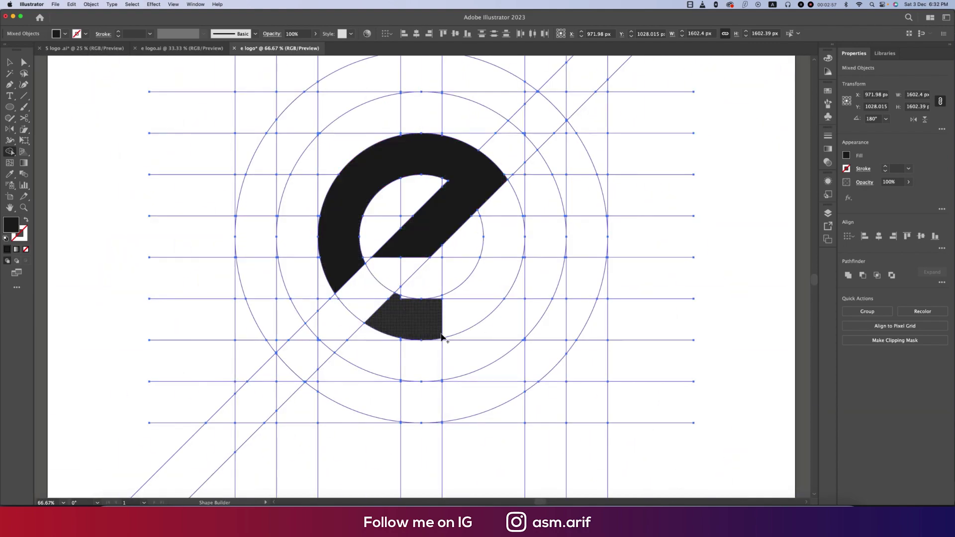
key(super+equal)
key(super+equal)
key(super+equal)
key(super+equal)
key(super+equal)
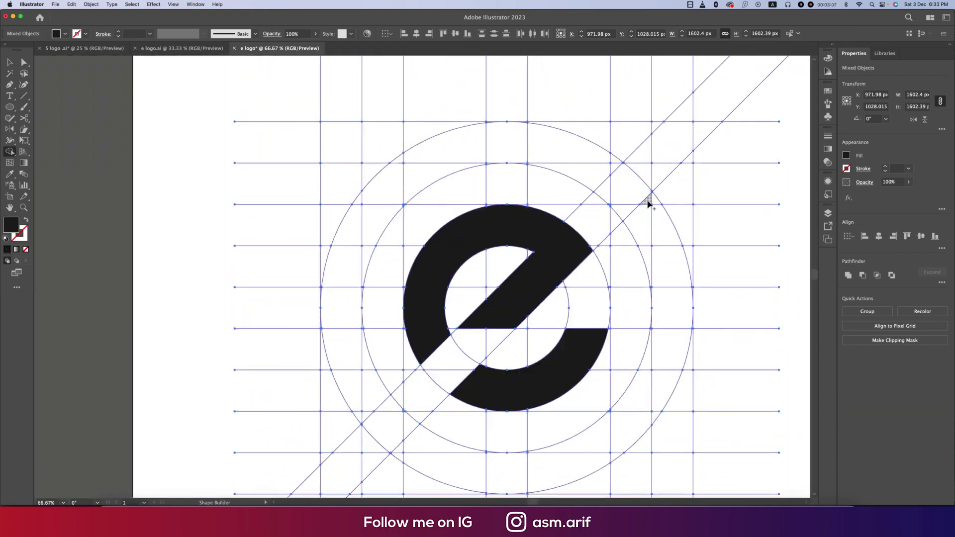
key(super+minus)
key(super+minus)
key(super+minus)
key(super+minus)
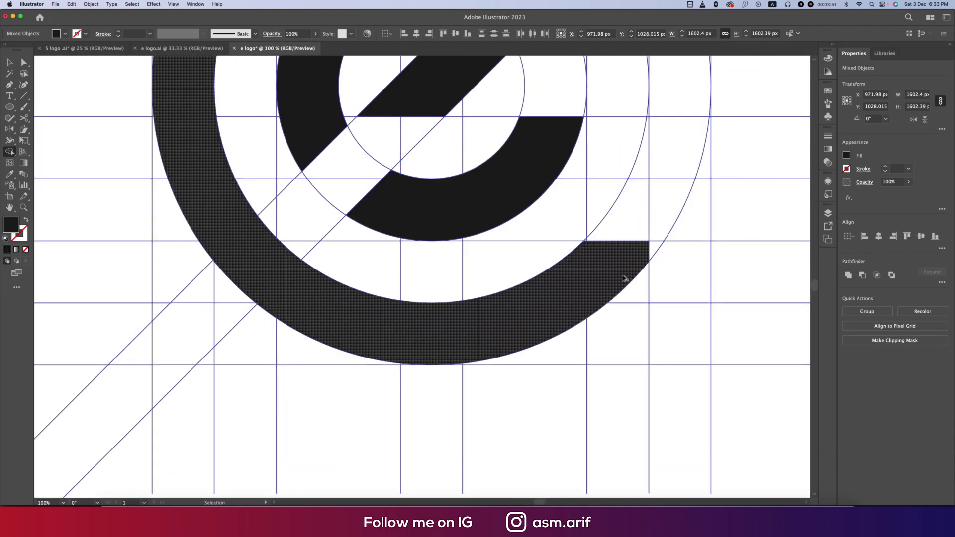
scroll(588, 323, down, 3)
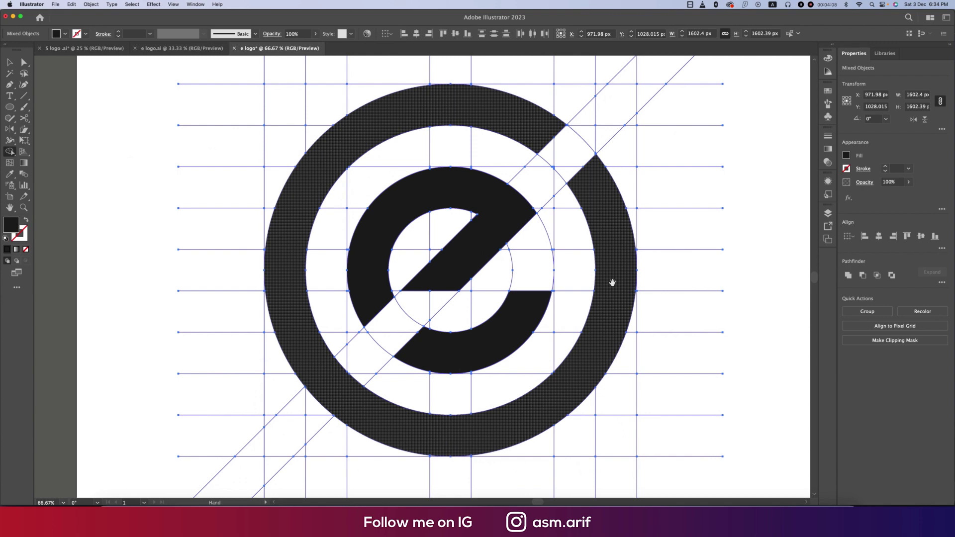
key(super+minus)
key(super+minus)
Step: Use the Magic Wand to select the thin grid, circle and diagonal strokes, then delete them
key(v)
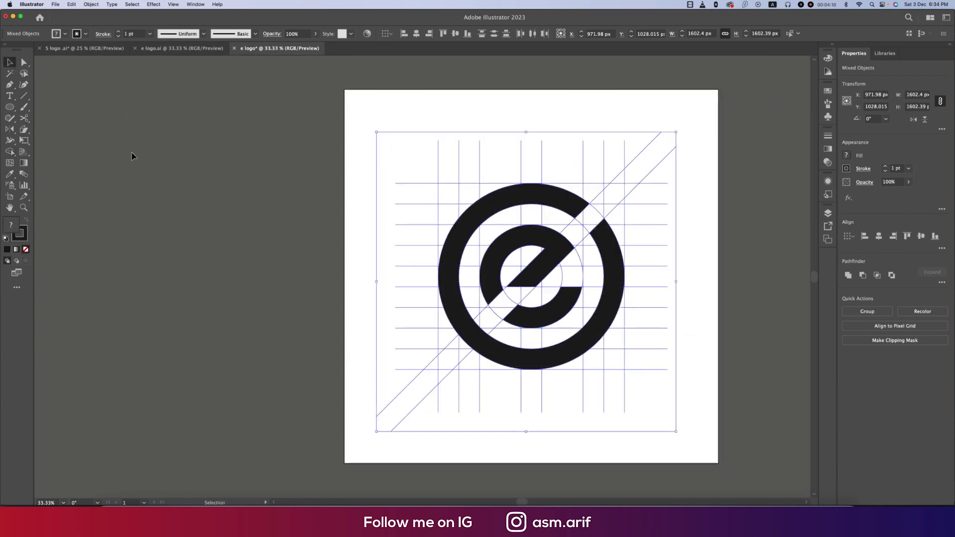
click(132, 153)
key(super+1)
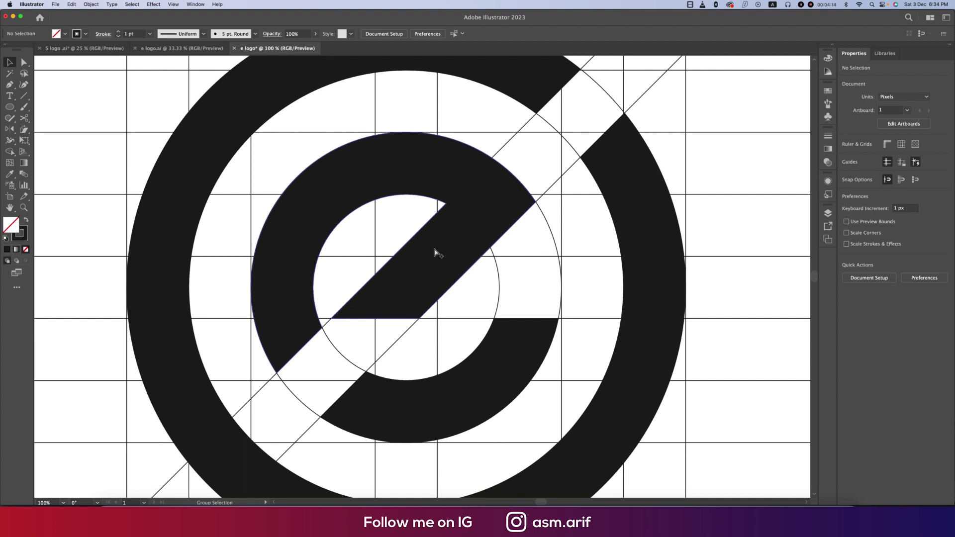
key(super+minus)
key(super+minus)
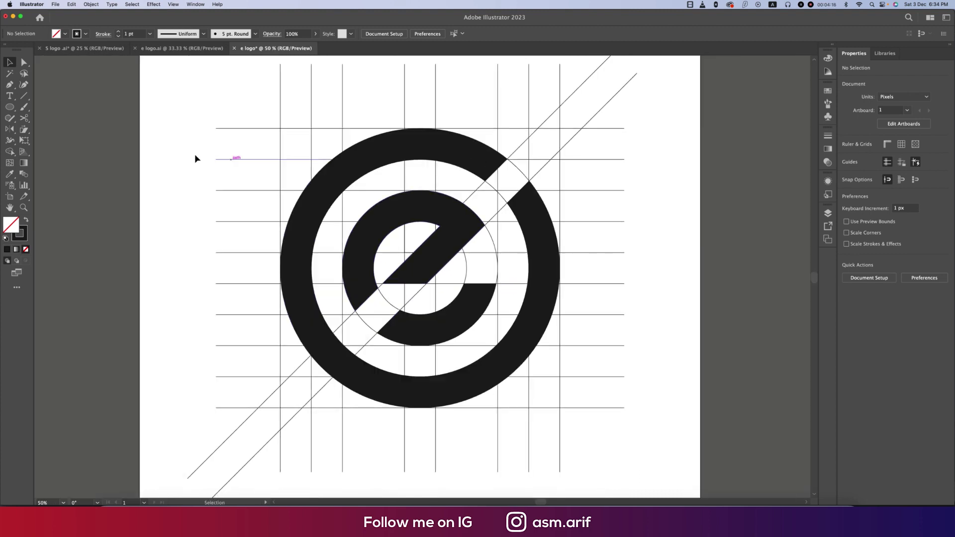
click(9, 73)
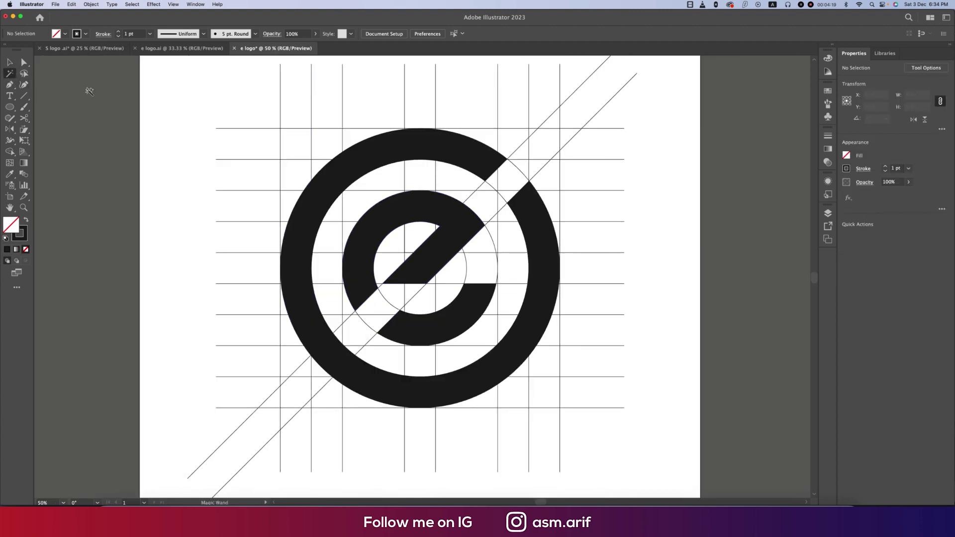
click(311, 112)
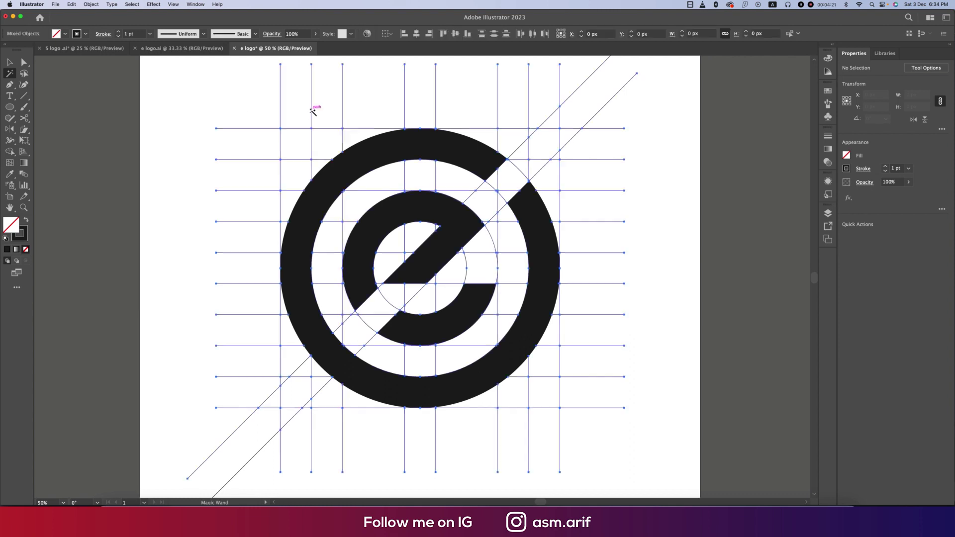
key(Delete)
Step: Select the black 'e' logo and zoom out to leave room beside the artboard
click(10, 62)
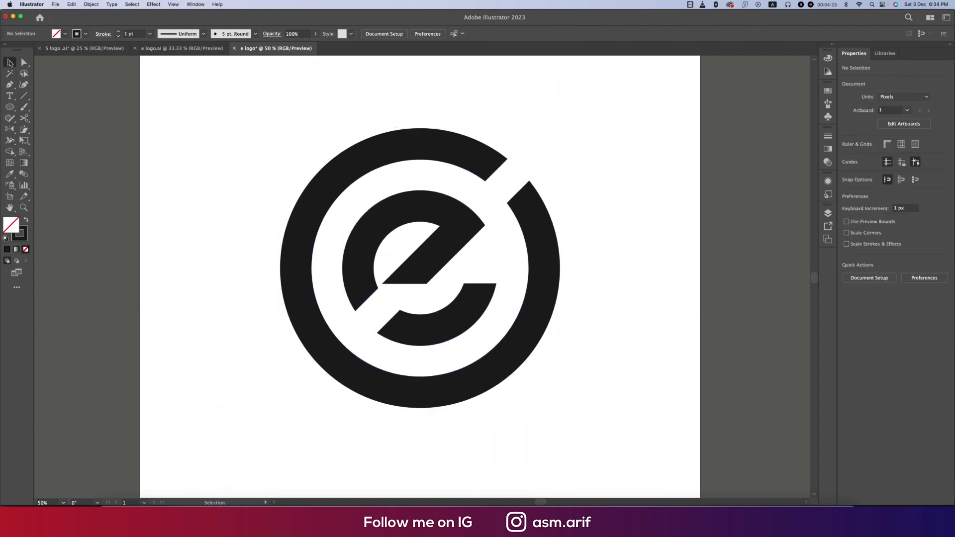
key(super+a)
click(65, 33)
key(Escape)
click(85, 121)
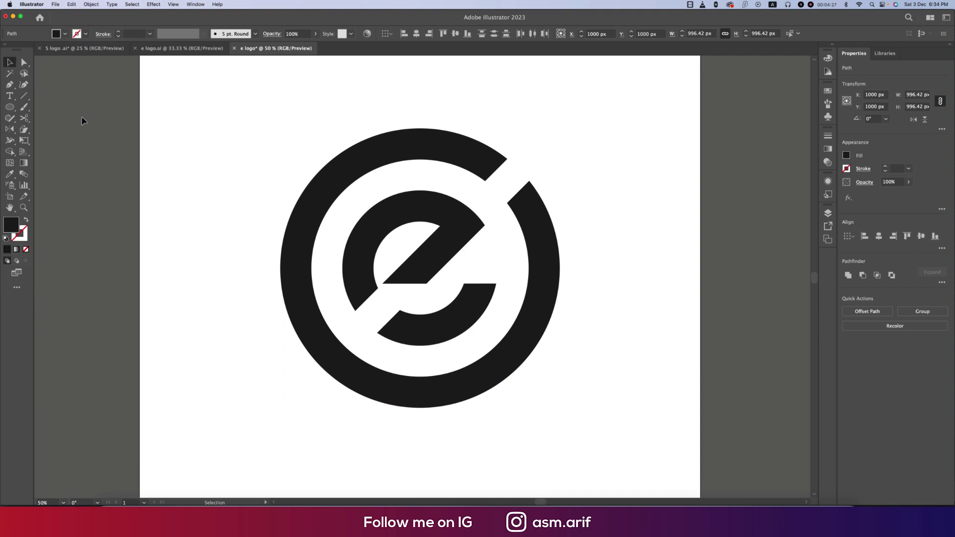
key(super+minus)
key(super+minus)
drag(419, 338, 277, 213)
Step: Copy the gradient logo from e logo.ai and paste it to the right of the artboard
click(182, 48)
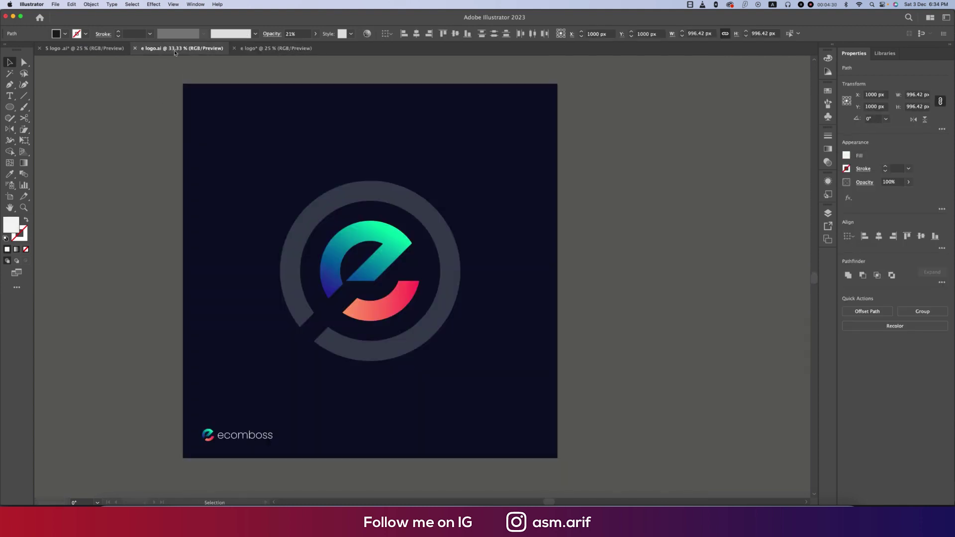
key(a)
drag(293, 166, 475, 368)
key(v)
key(super+c)
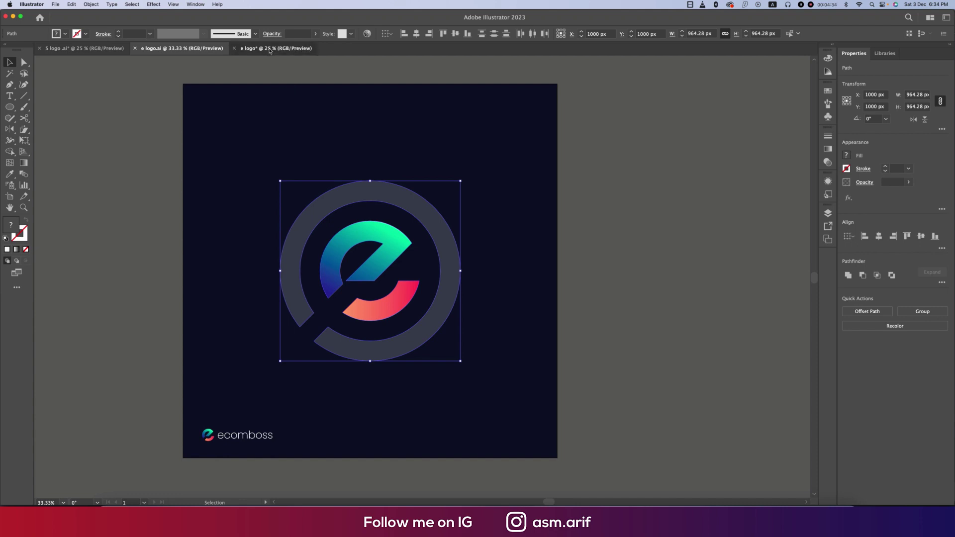
click(276, 48)
key(super+v)
drag(440, 327, 680, 326)
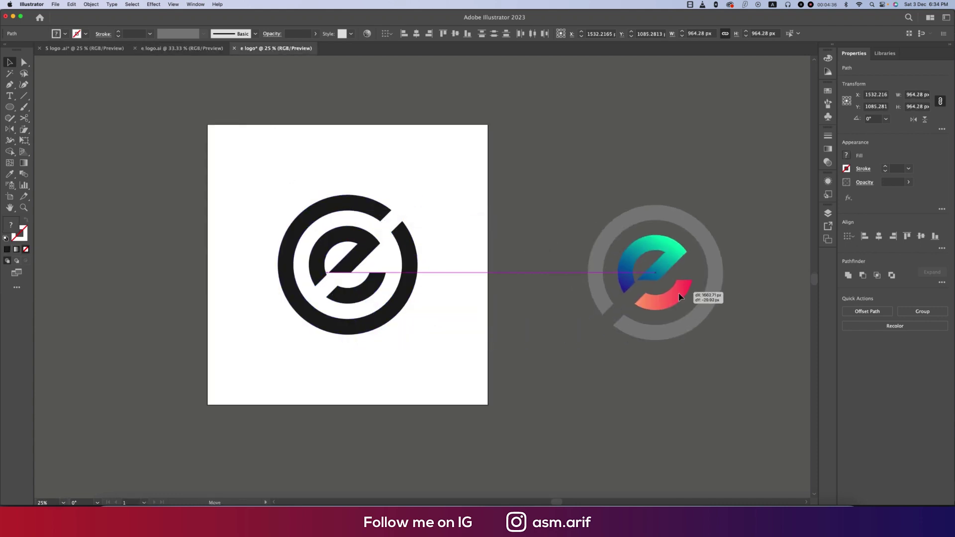
click(558, 392)
drag(518, 385, 589, 383)
Step: Create a 2000 × 2000 px square and centre it on the artboard
key(m)
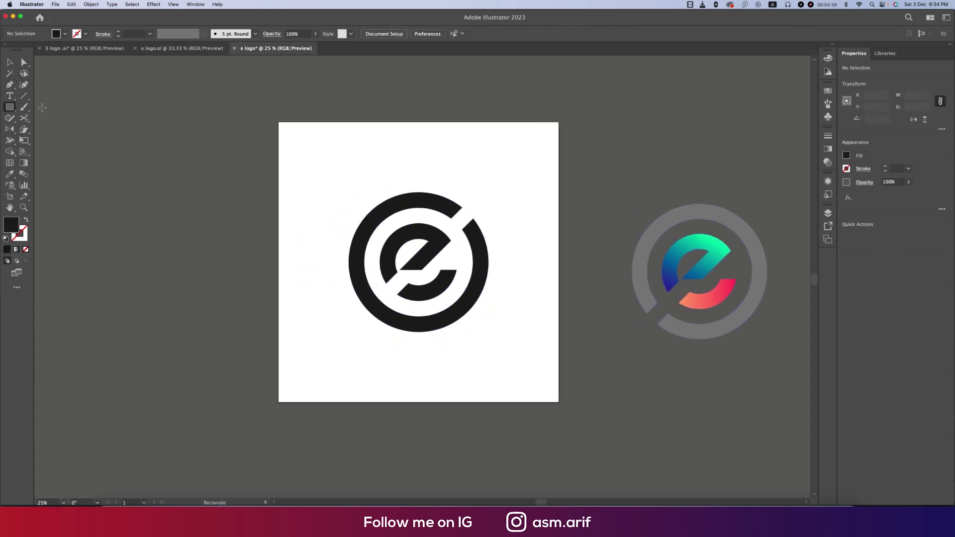
click(302, 171)
click(501, 277)
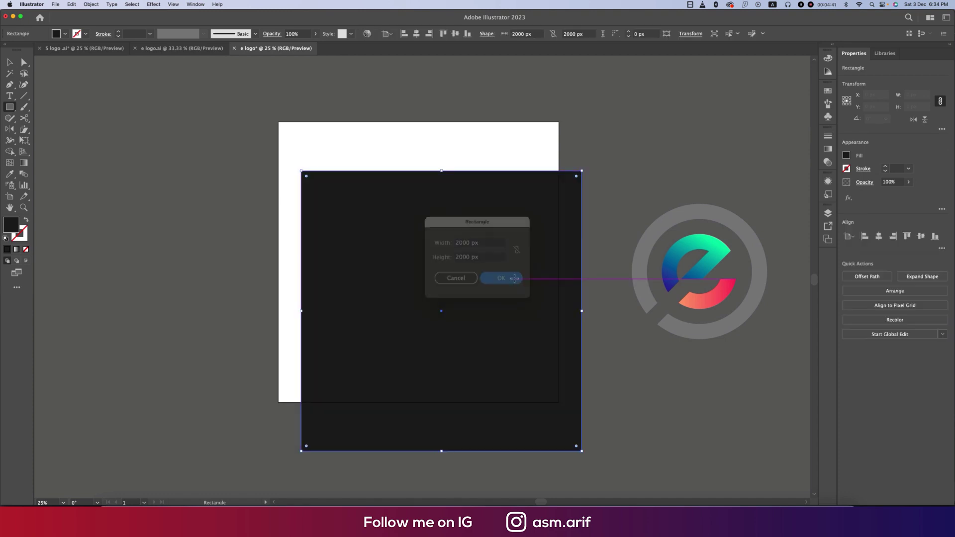
click(417, 33)
click(455, 34)
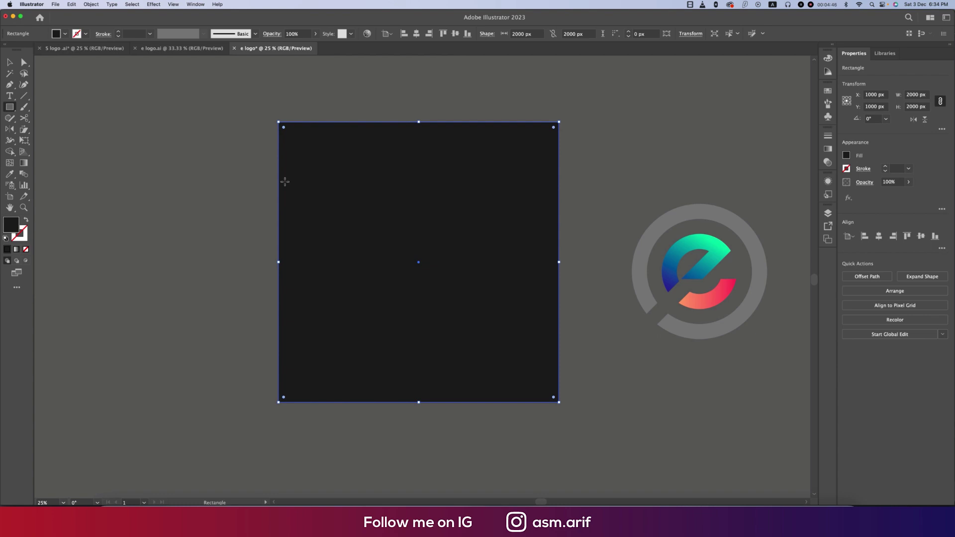
Step: Fill the background square with dark navy #0E192D
click(10, 63)
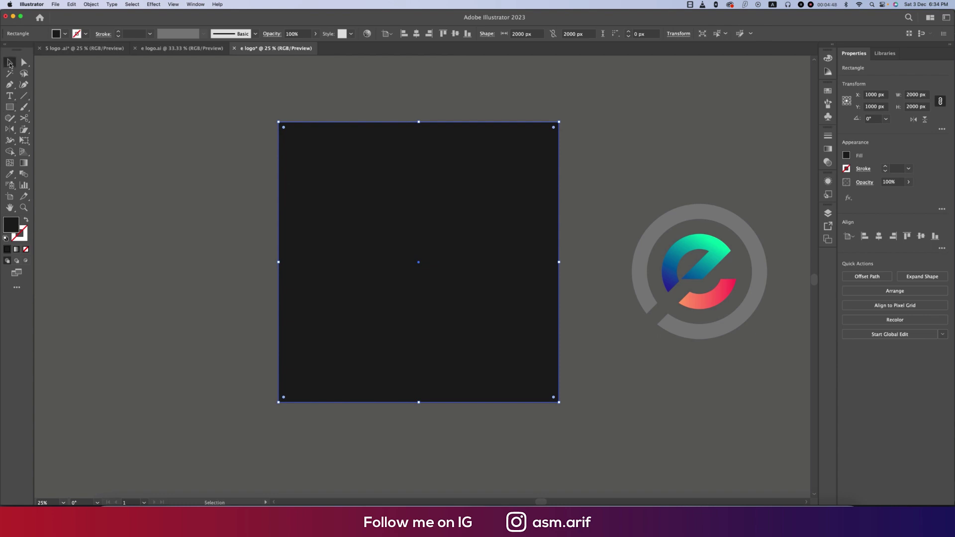
click(166, 149)
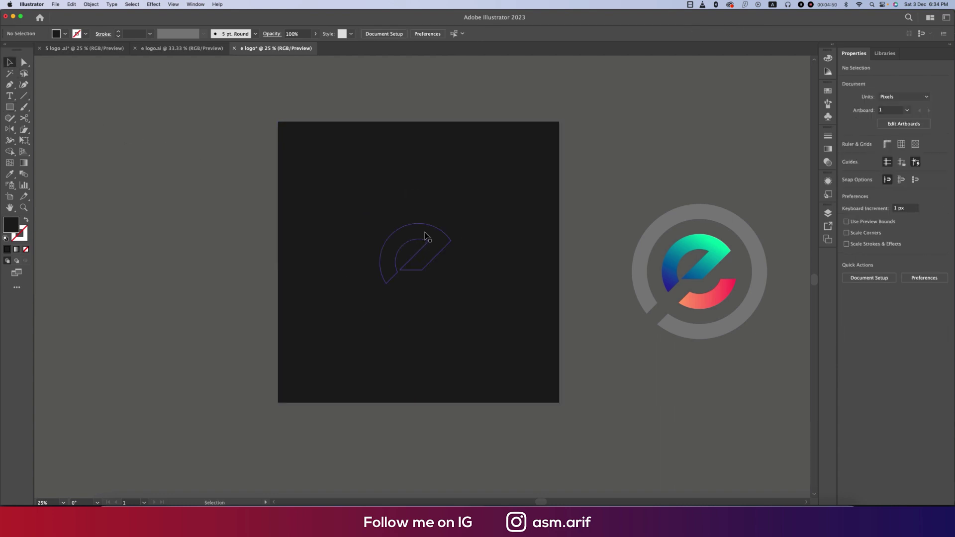
click(427, 235)
click(548, 230)
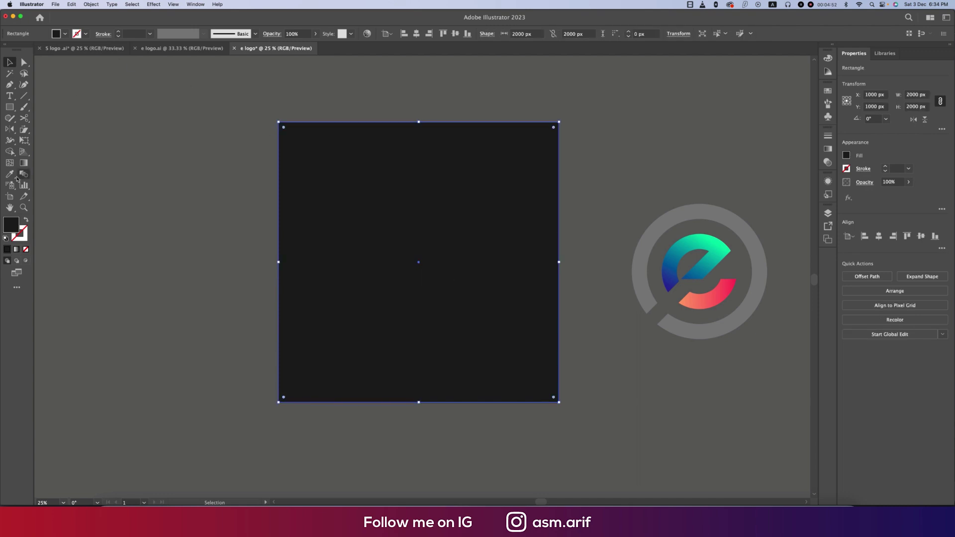
double_click(10, 225)
text(202121)
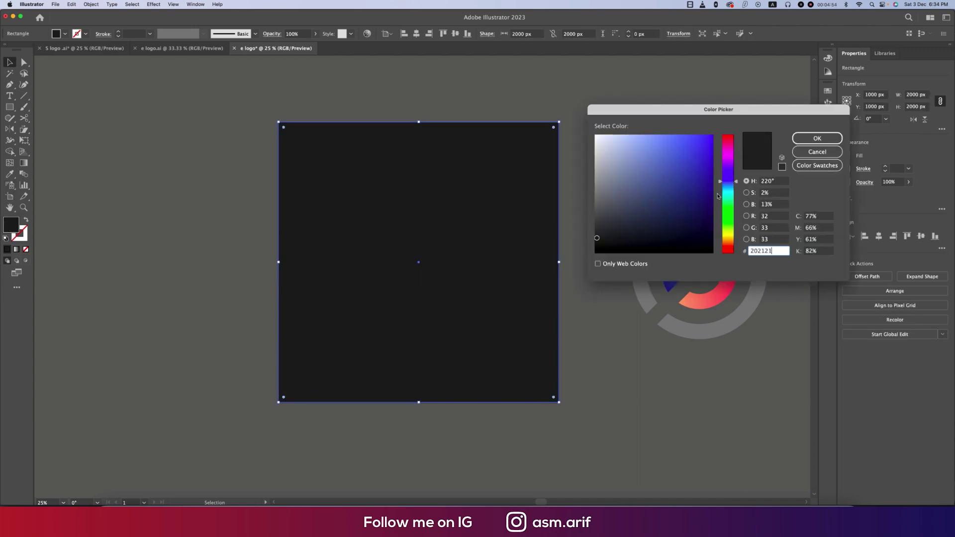
click(679, 231)
click(818, 139)
Step: Eyedropper the green-blue gradient onto the e's upper piece and set its angle to 60°
click(390, 249)
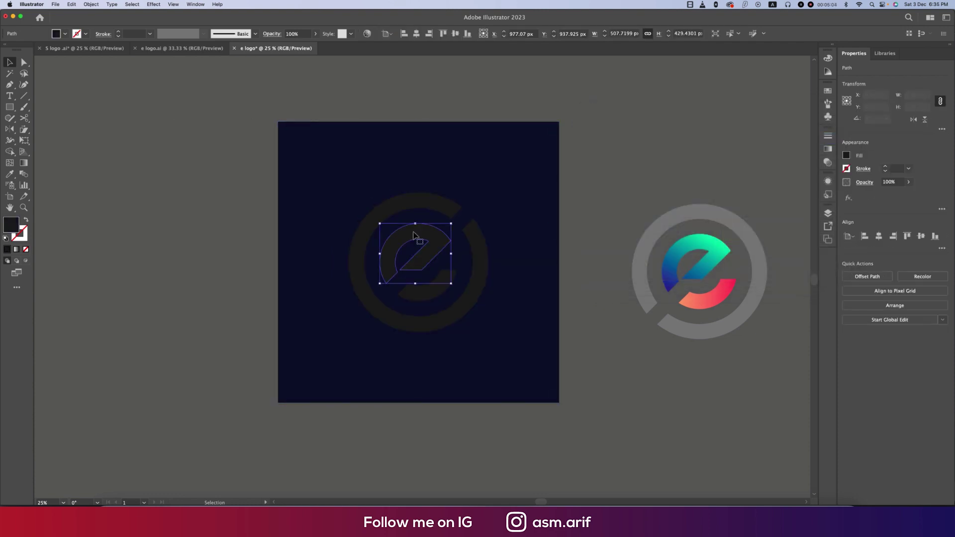
key(i)
click(687, 242)
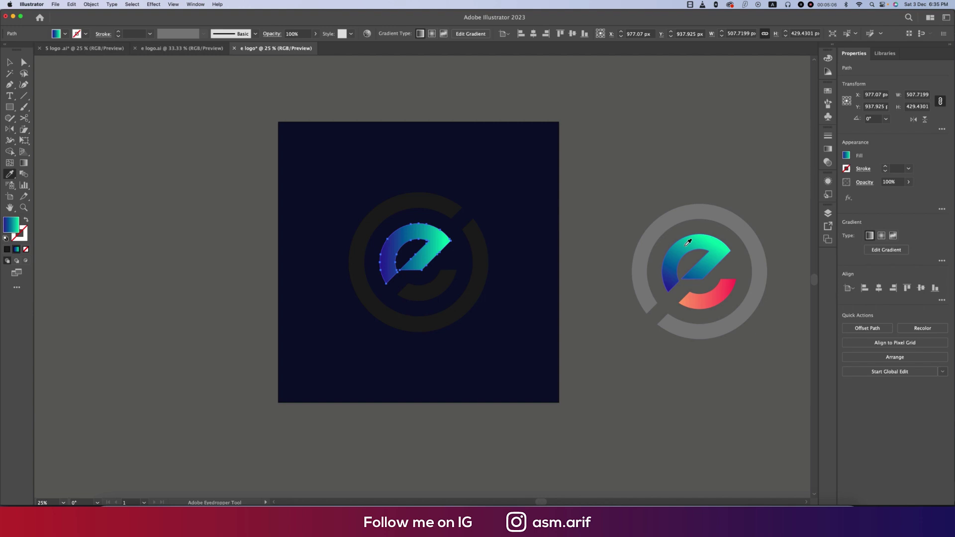
click(829, 150)
click(779, 183)
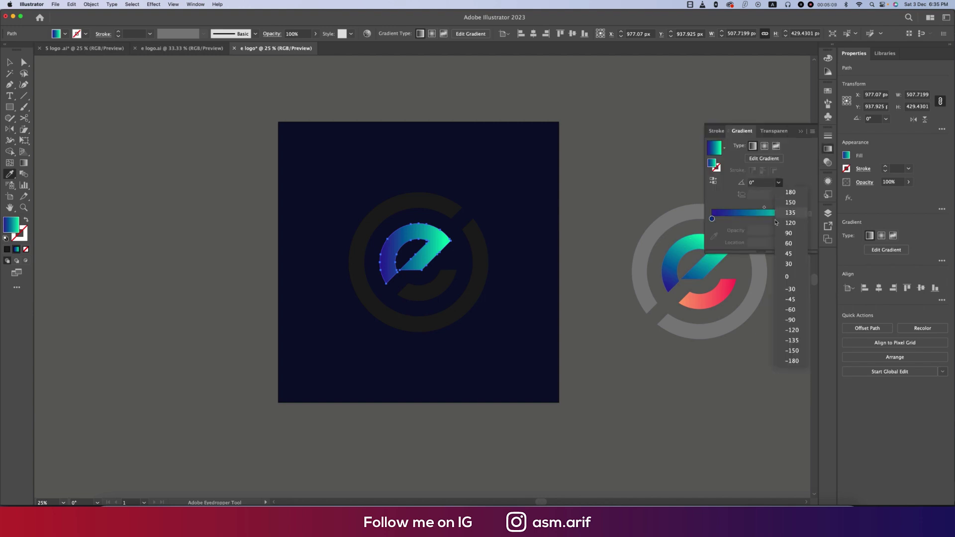
click(788, 244)
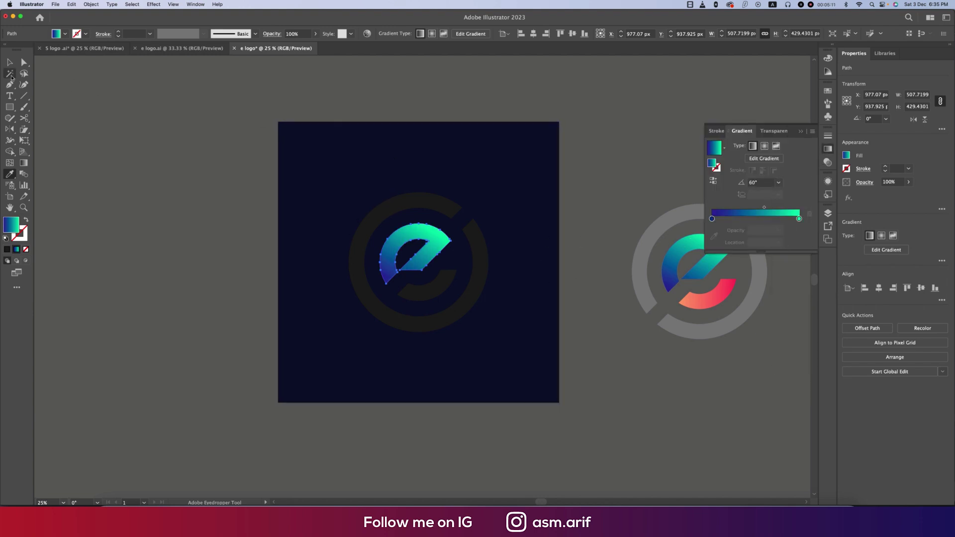
Step: Sample the pink-orange gradient onto the lower swoosh and the 21% white fill onto the ring
click(9, 61)
click(422, 292)
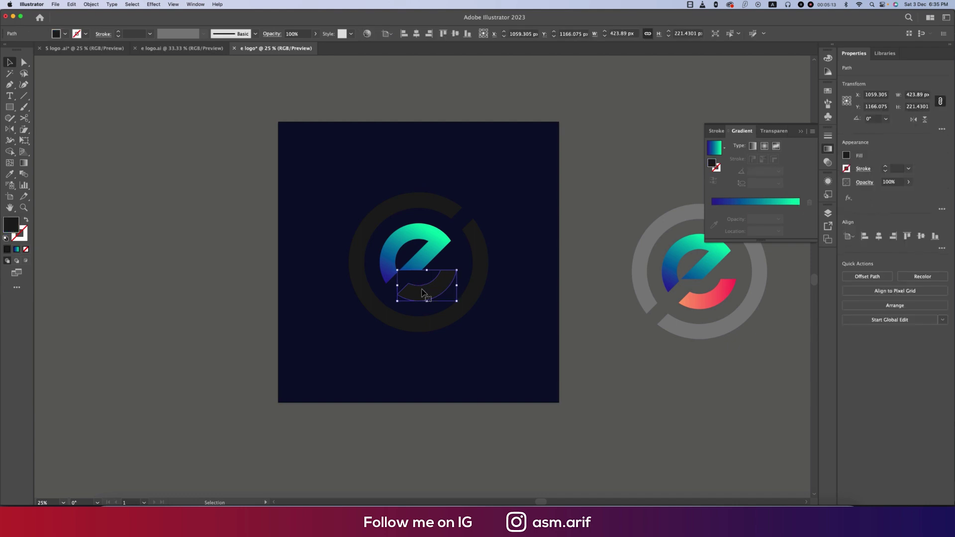
key(i)
click(695, 296)
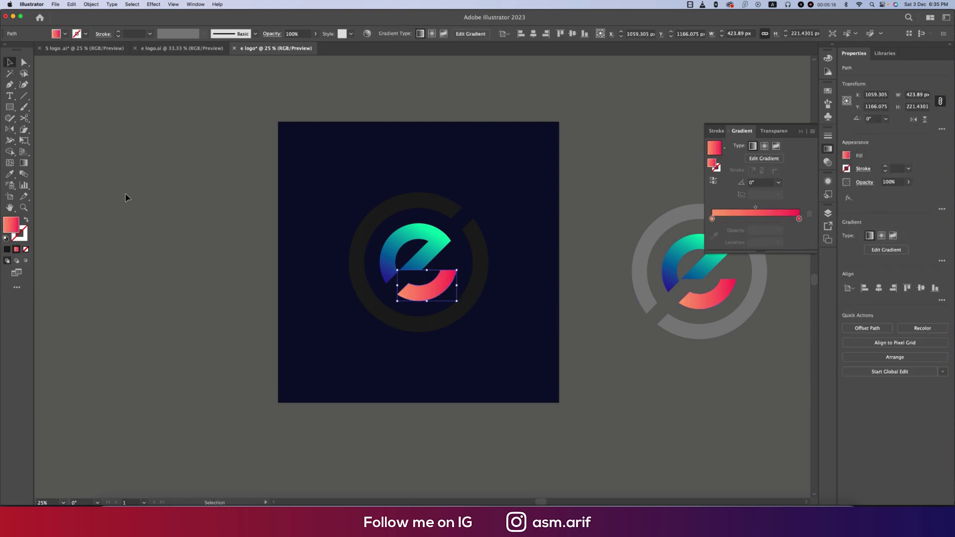
click(125, 197)
click(405, 205)
key(i)
click(646, 291)
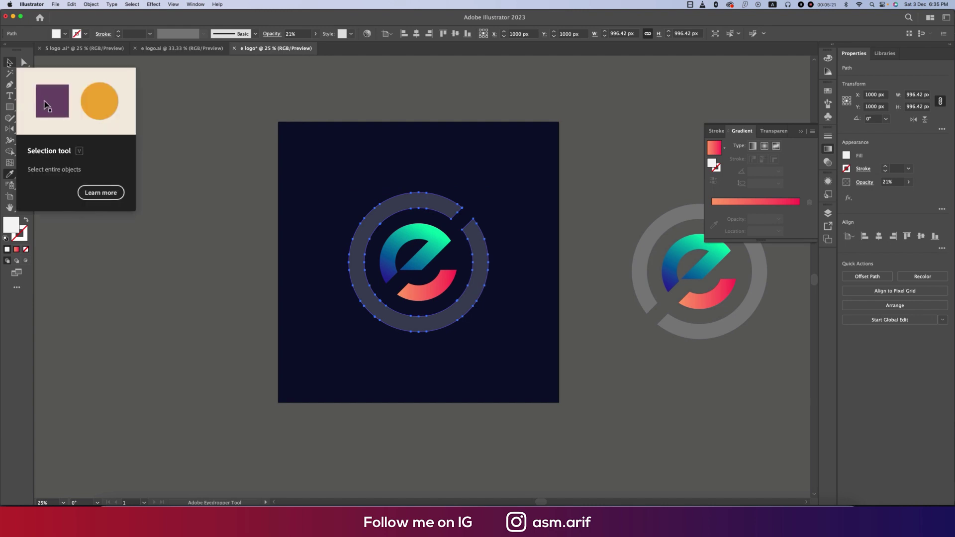
Step: Delete the reference logo, then select the grey ring in e logo.ai
click(8, 62)
click(209, 205)
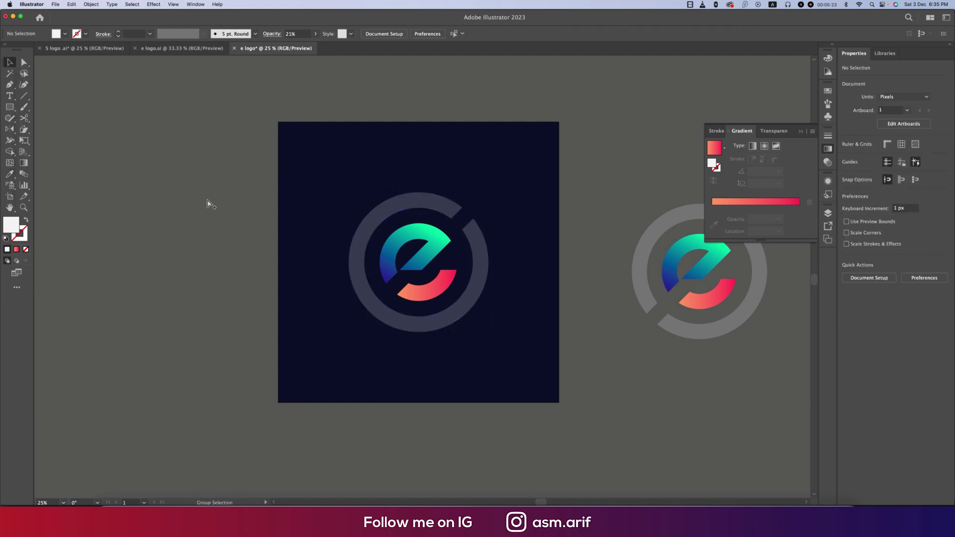
scroll(208, 204, down, 1)
drag(506, 185, 586, 356)
key(Delete)
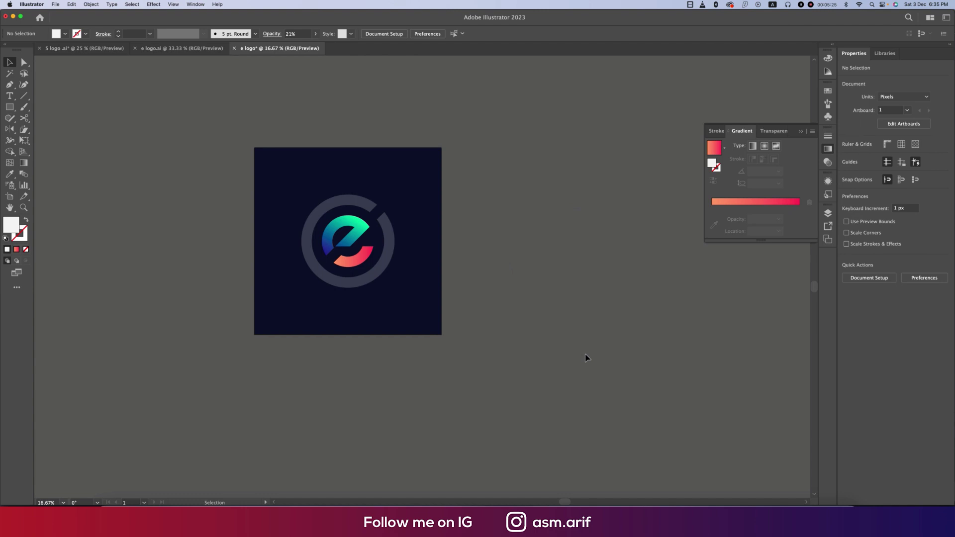
click(182, 48)
click(328, 355)
Step: Drag the ecomboss wordmark group from e logo.ai onto the navy artboard's bottom-left corner
click(259, 437)
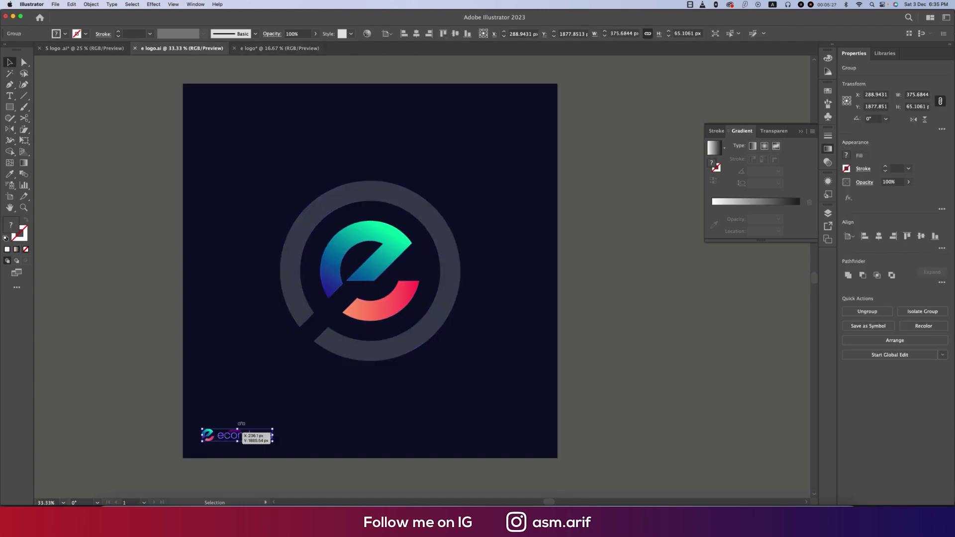
drag(271, 53, 279, 329)
key(super+1)
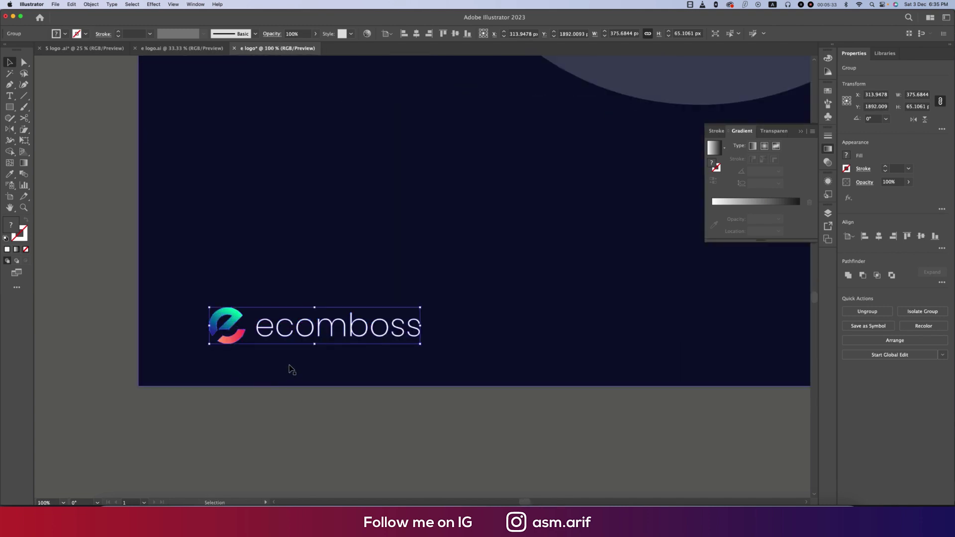
key(super+minus)
key(super+minus)
click(351, 393)
click(301, 345)
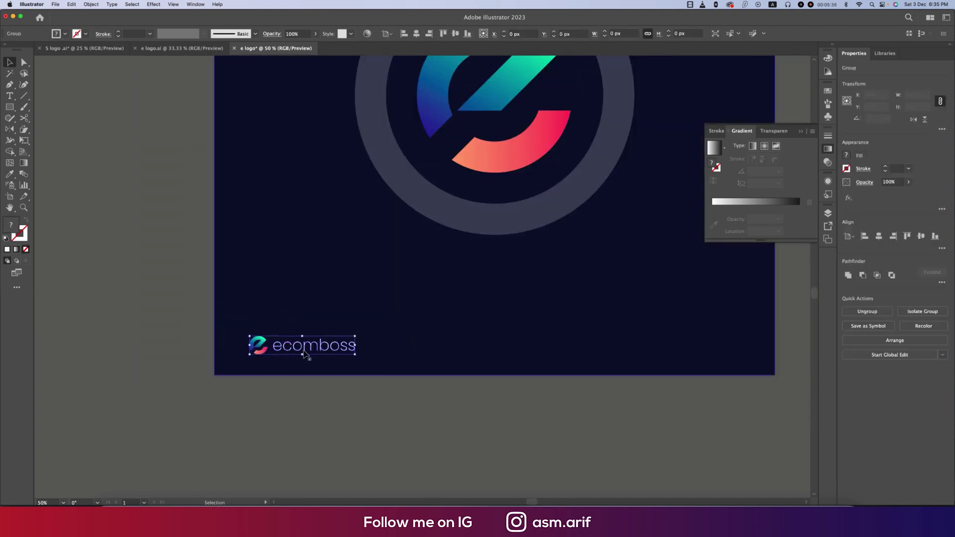
key(super+minus)
key(super+minus)
click(443, 390)
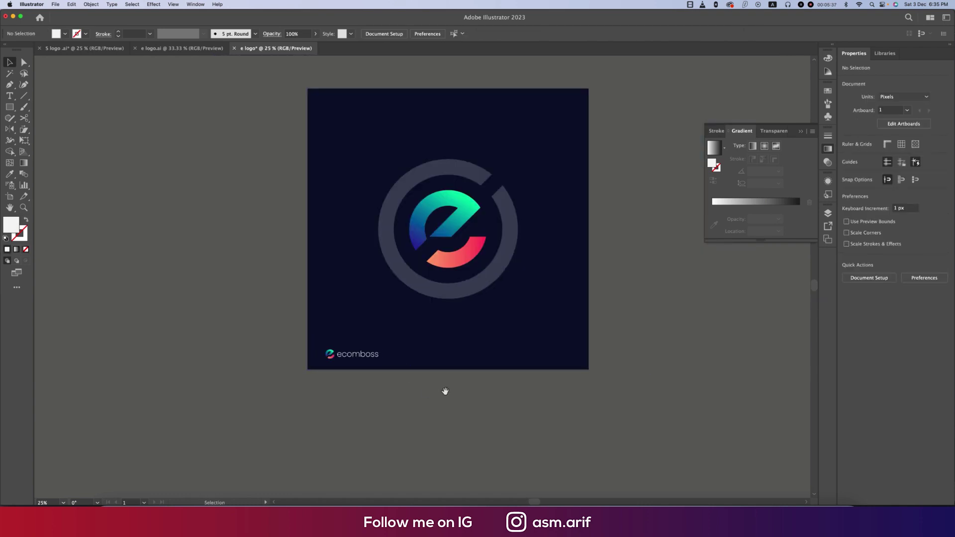
Step: Zoom in slightly on the artboard and close the floating Gradient panel
key(super+plus)
scroll(448, 388, up, 2)
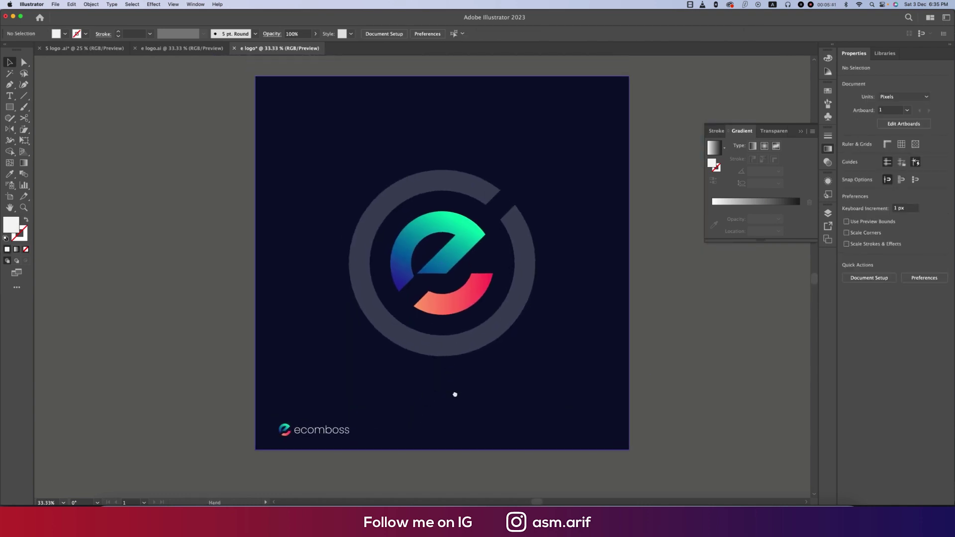
click(801, 132)
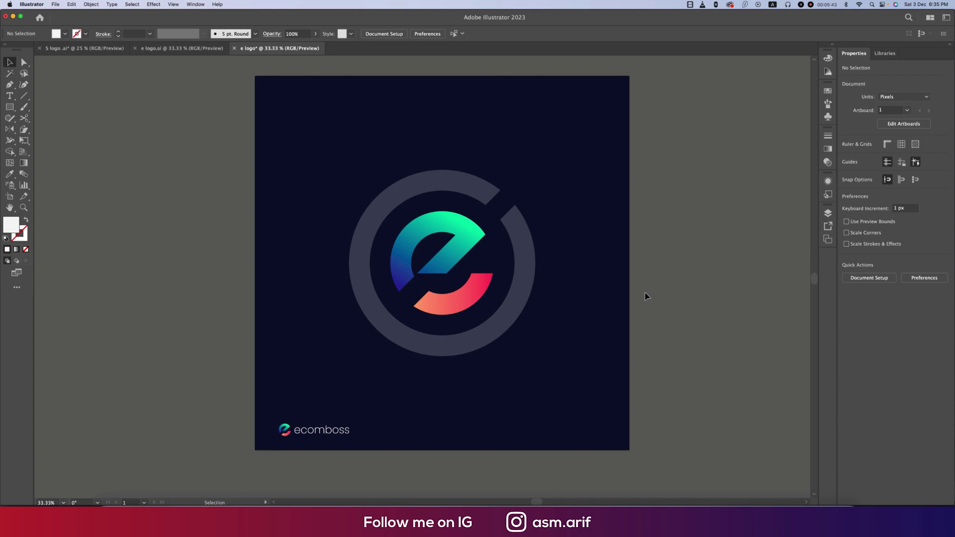
Step: Check the outer ring and the gradient 'e' by selecting each, then deselect everything
click(529, 271)
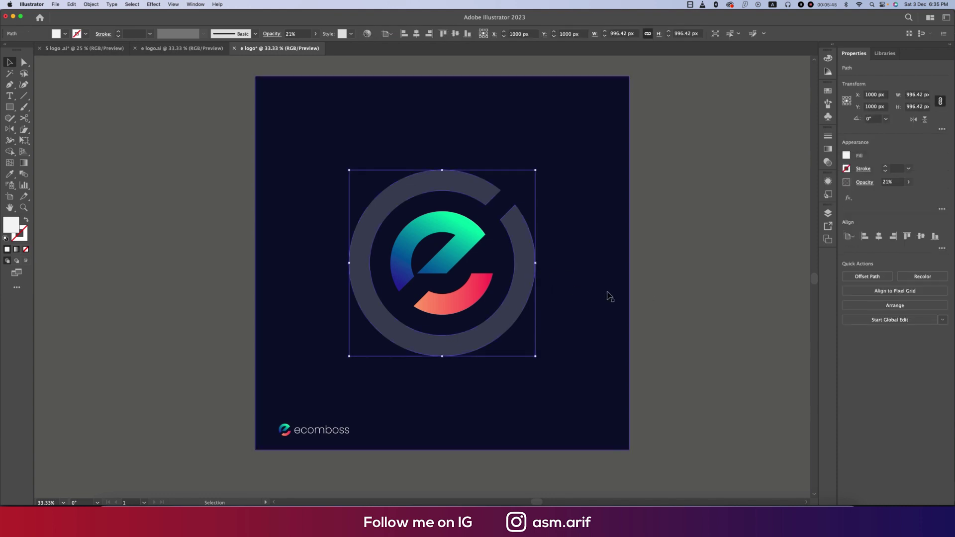
click(462, 261)
click(680, 288)
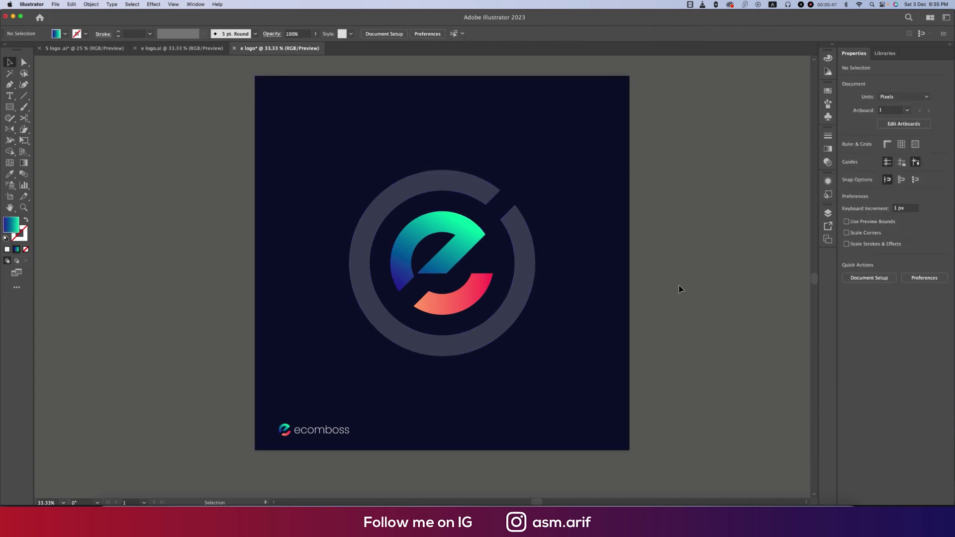